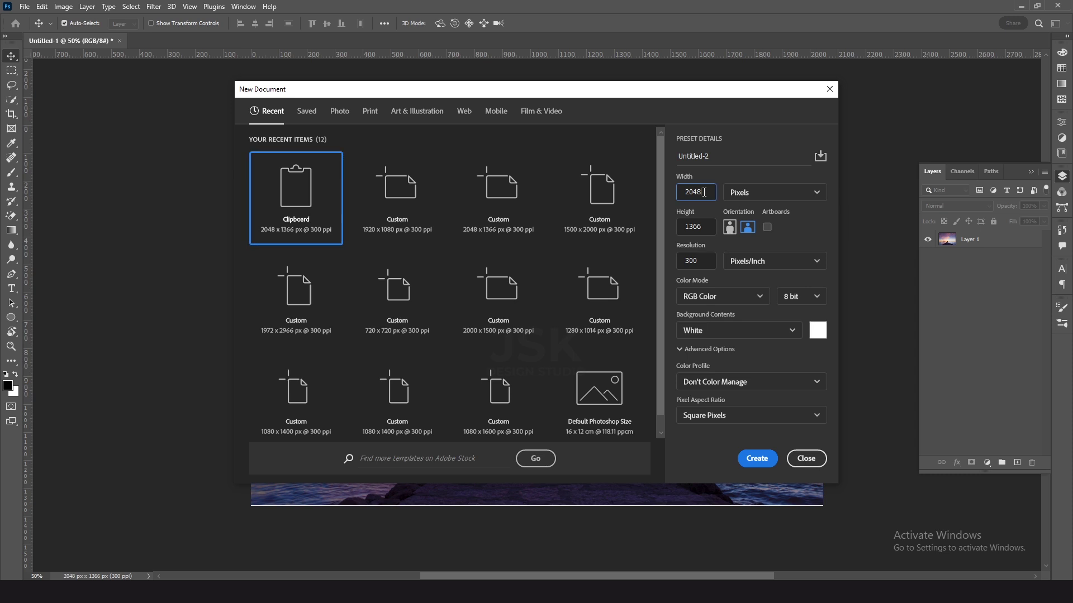
Create a blank white document with width 1920, height 1080 and 300 pixels/inch
type("1920")
key("Tab")
type("1080")
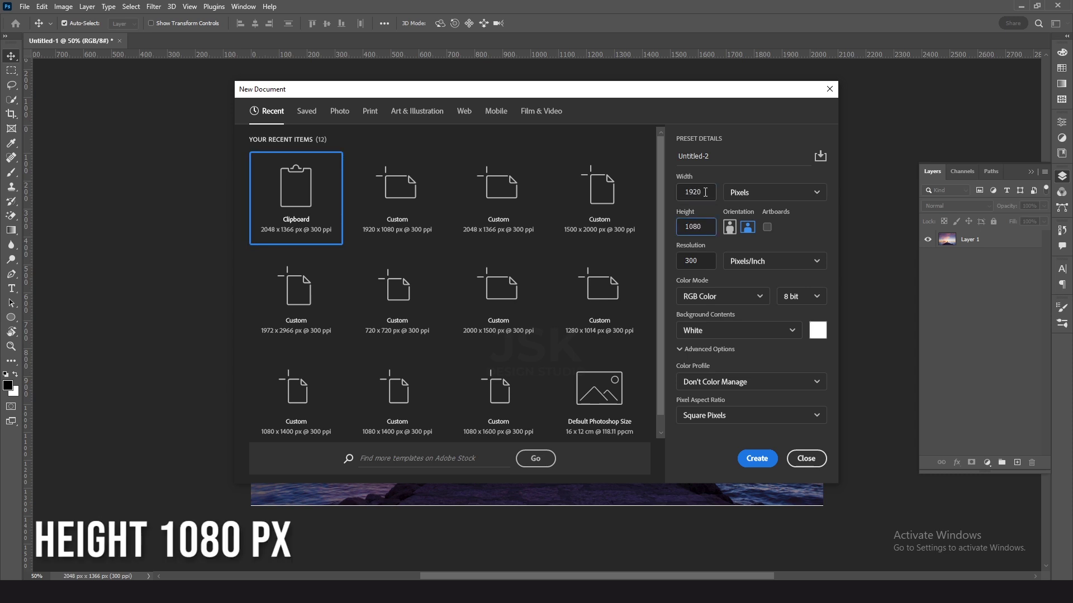
left_click(691, 260)
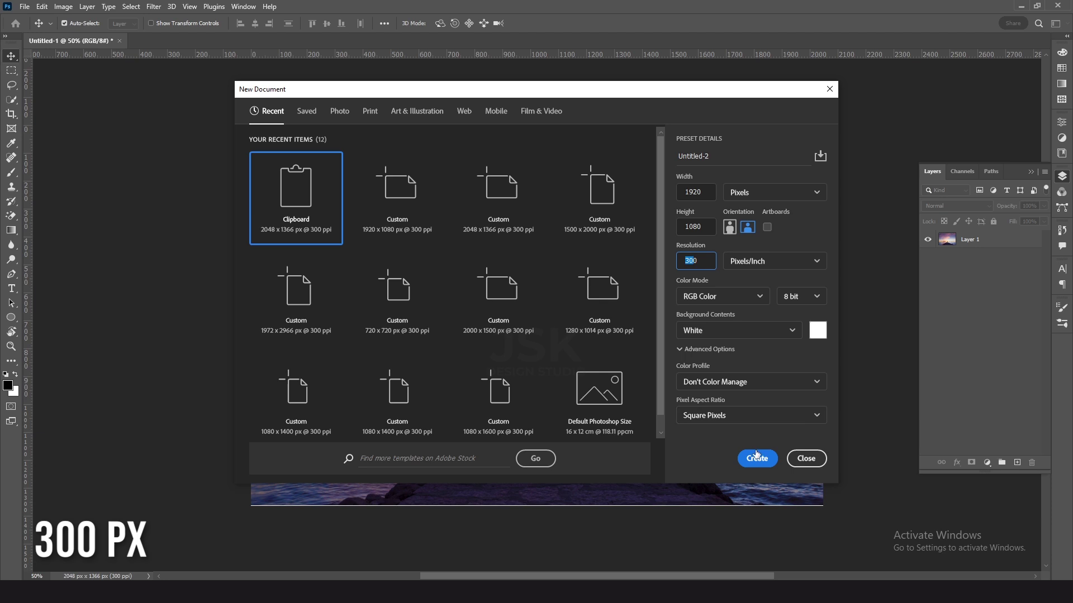
left_click(757, 458)
key("ctrl+Tab")
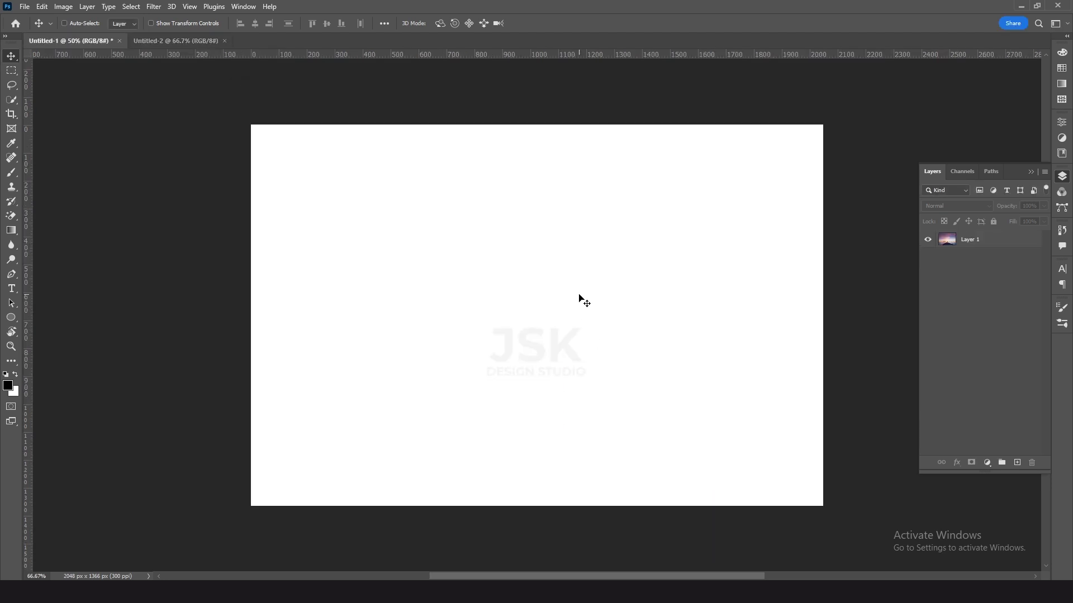
Copy the sunset photo layer and paste it into the new document
left_click(974, 241)
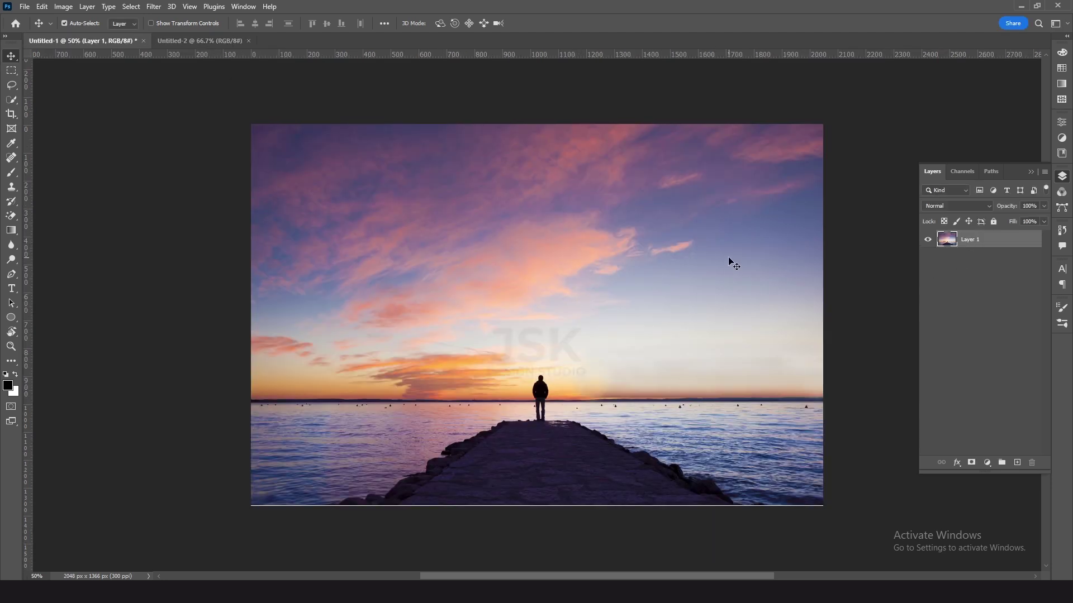
key("ctrl+c")
key("ctrl+Tab")
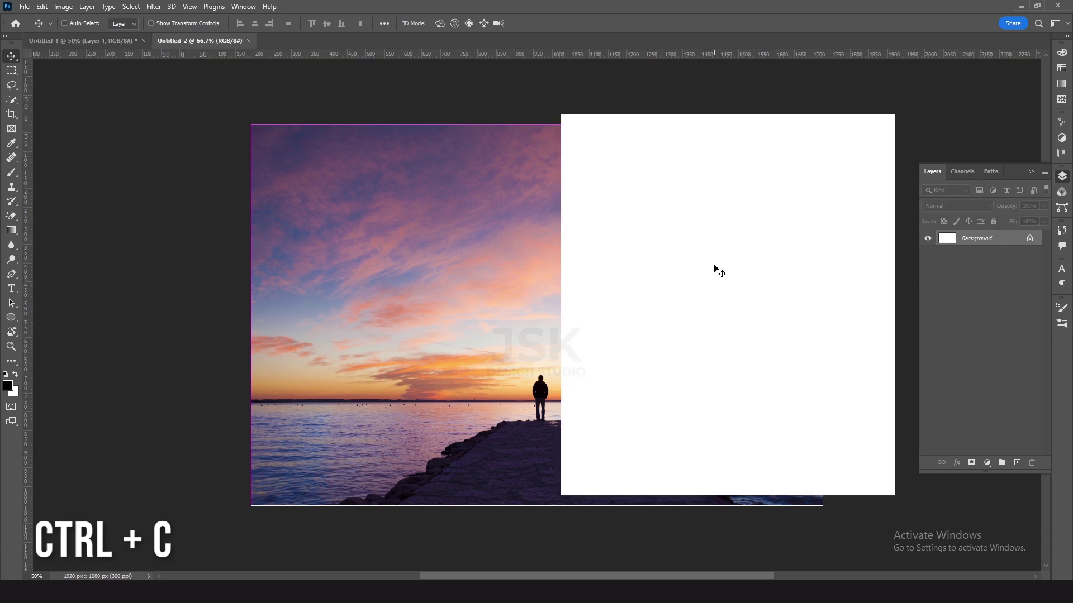
key("ctrl+v")
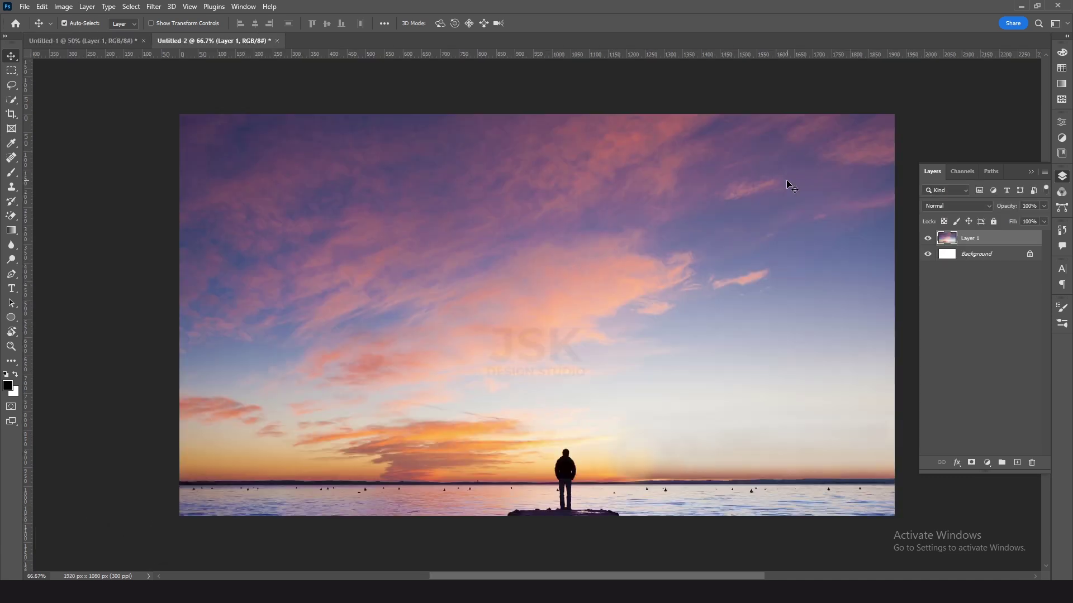
Scale the pasted photo to 67.58% and centre it against the top edge
key("ctrl+t")
left_click_drag(943, 114, 819, 188)
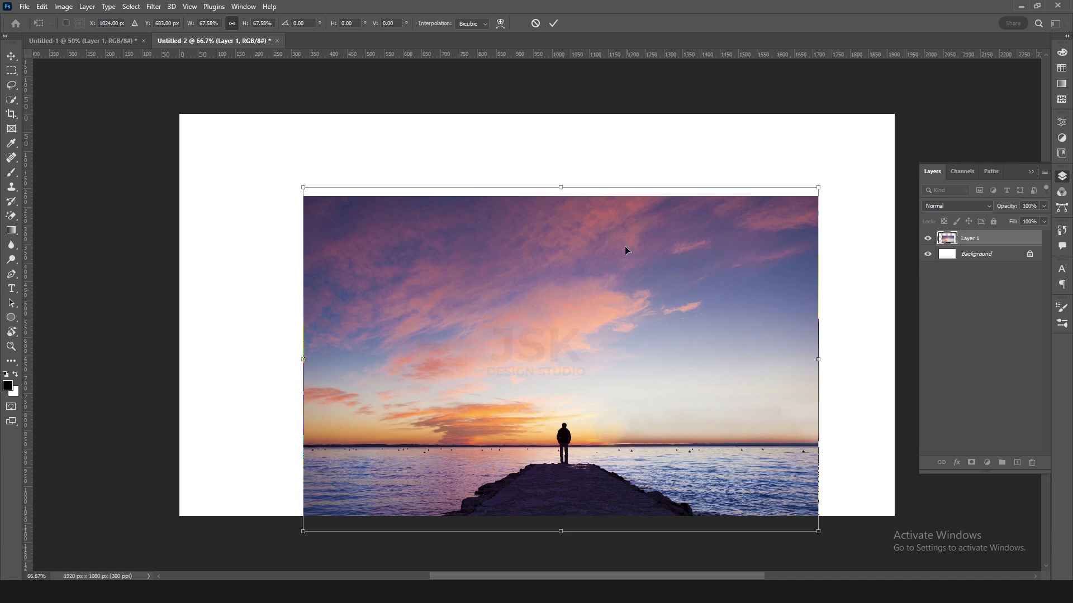
left_click_drag(625, 250, 607, 210)
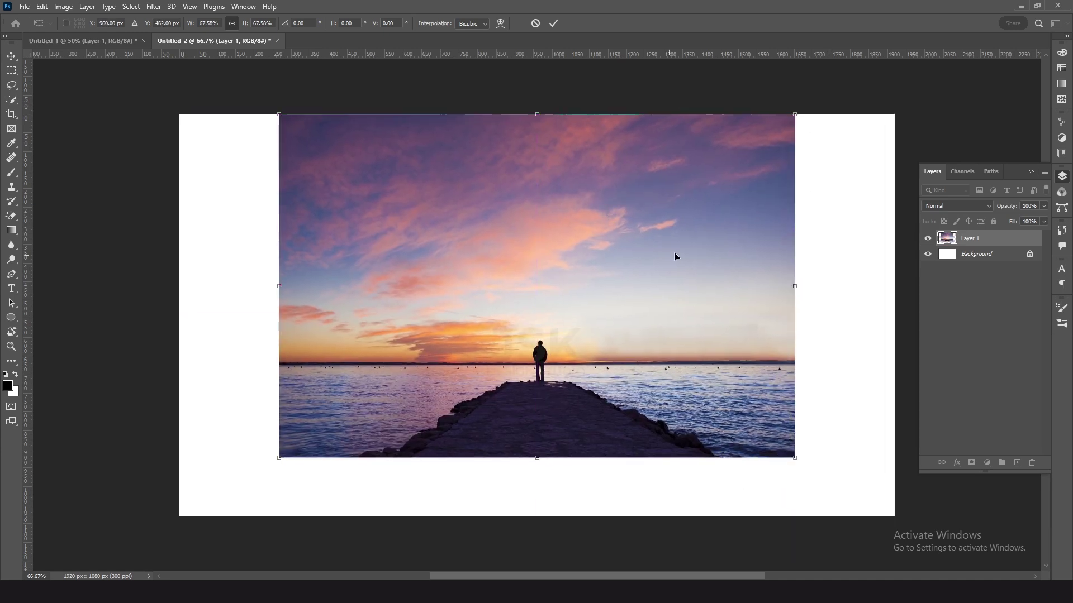
key("Return")
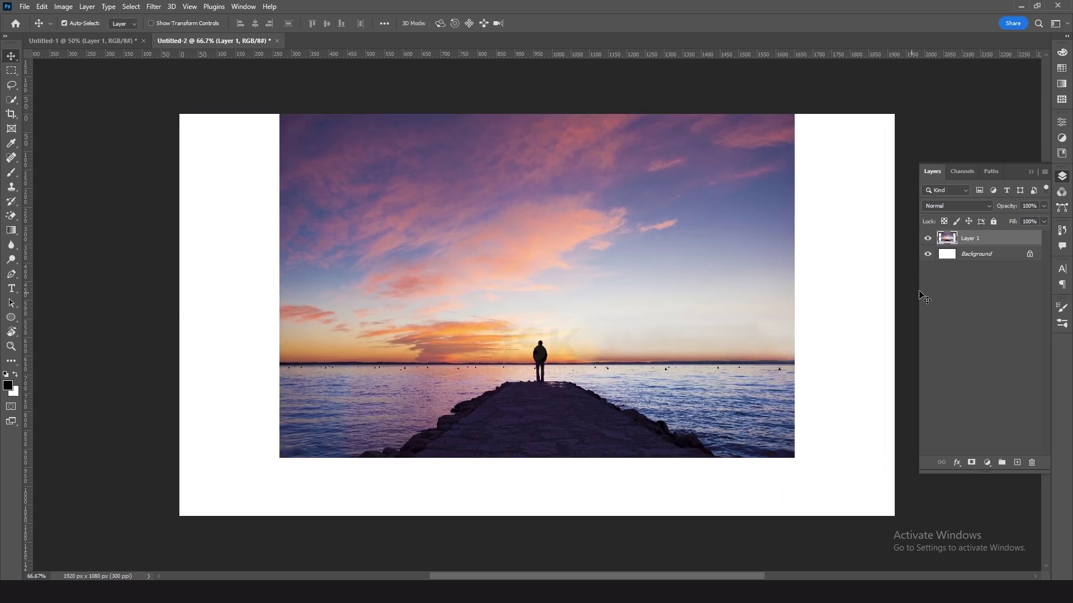
left_click(1062, 269)
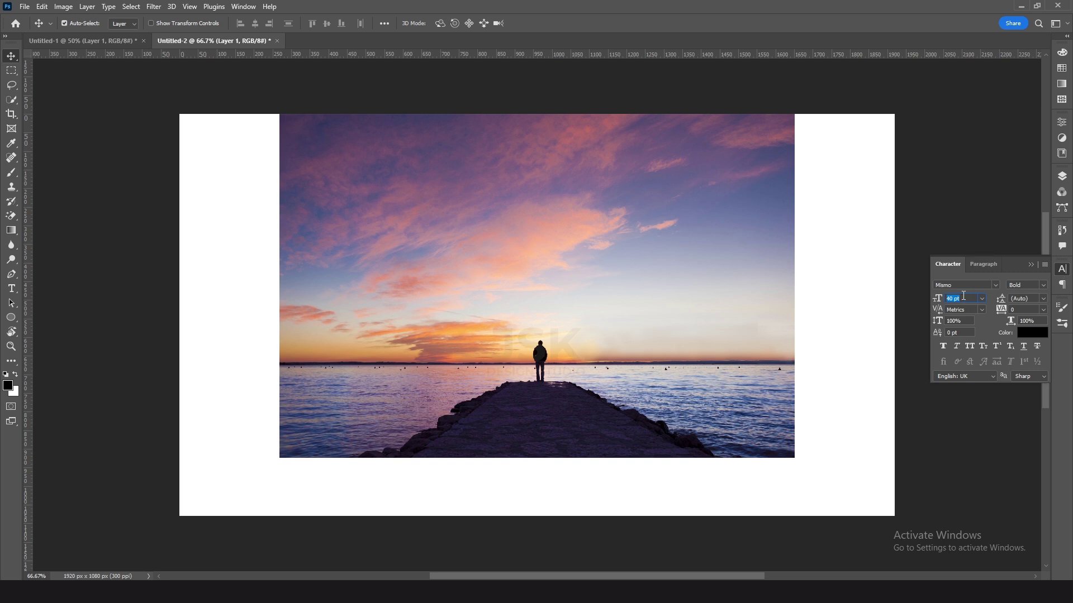
Set the character settings to Mismo Bold at 40 pt and select the Horizontal Type Tool
left_click(243, 7)
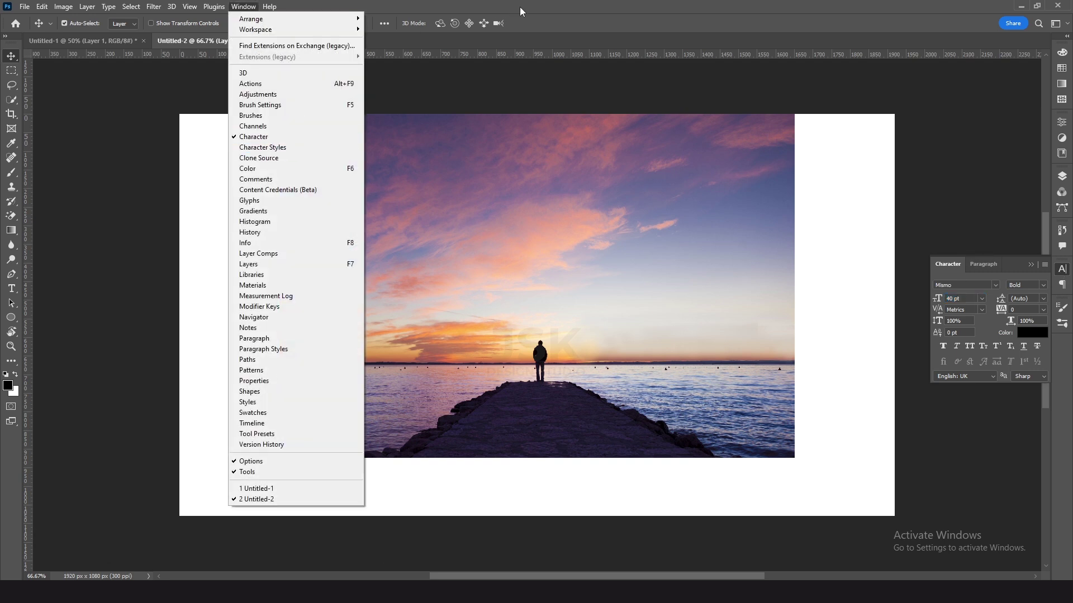
left_click(866, 218)
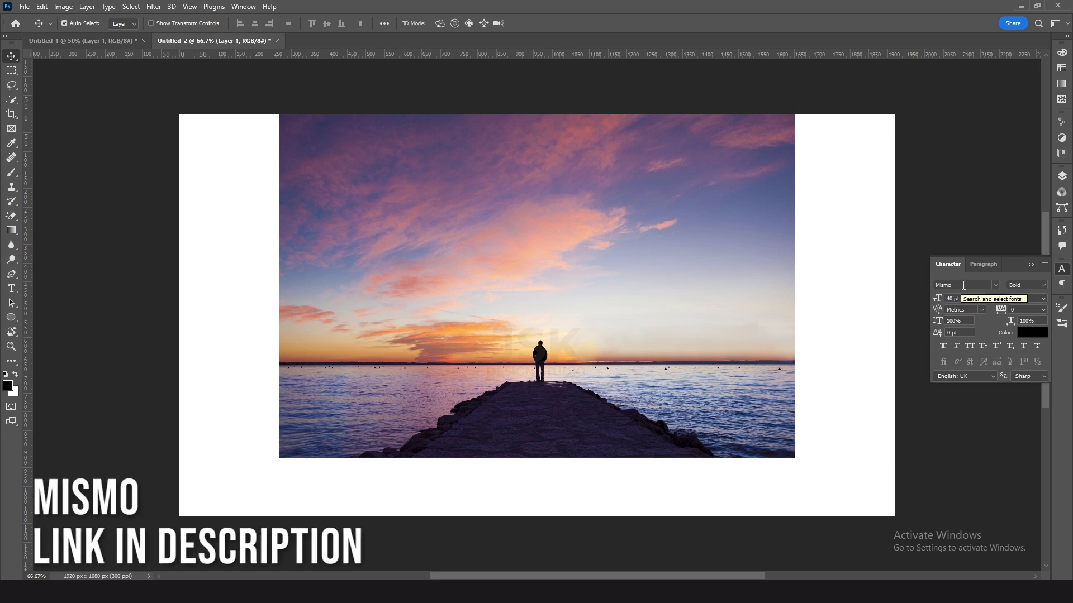
left_click(952, 300)
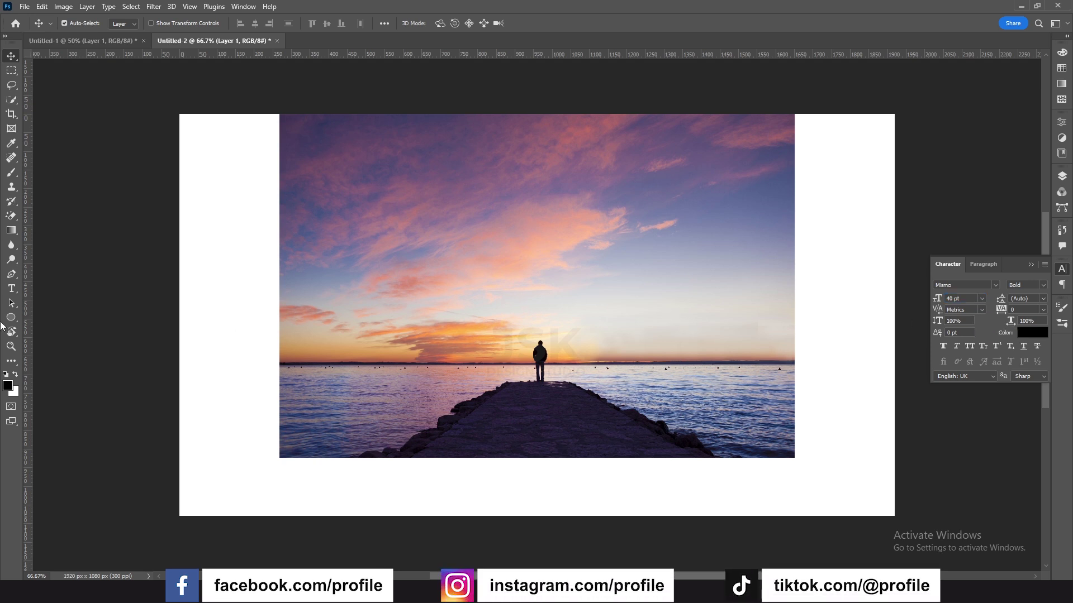
right_click(11, 289)
left_click(61, 288)
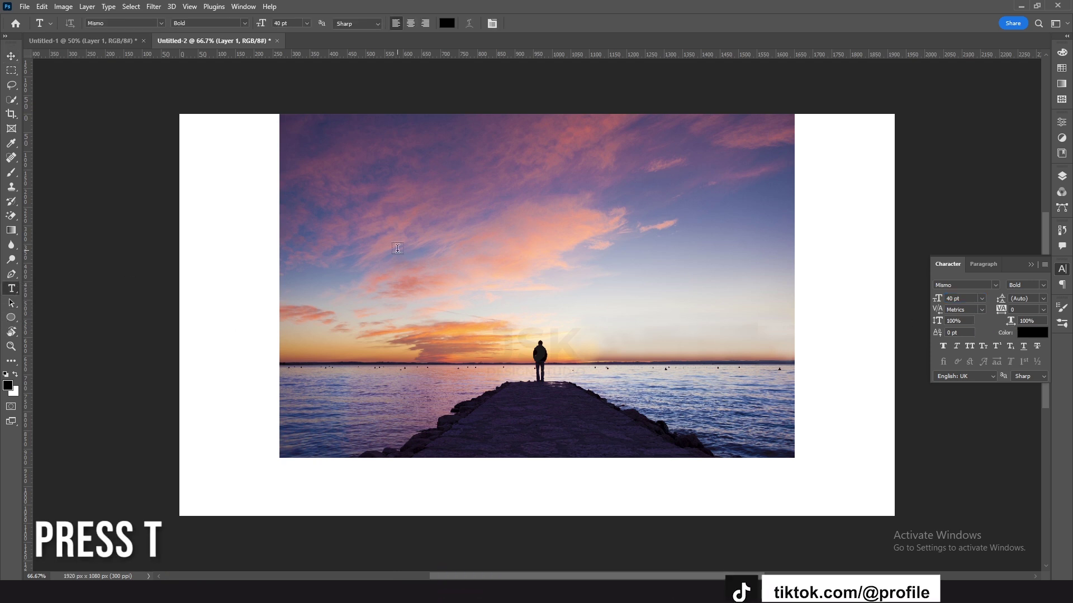
Type SUNSET in black Mismo Bold across the upper sky and commit it as a text layer
left_click(387, 189)
type("SUNSE")
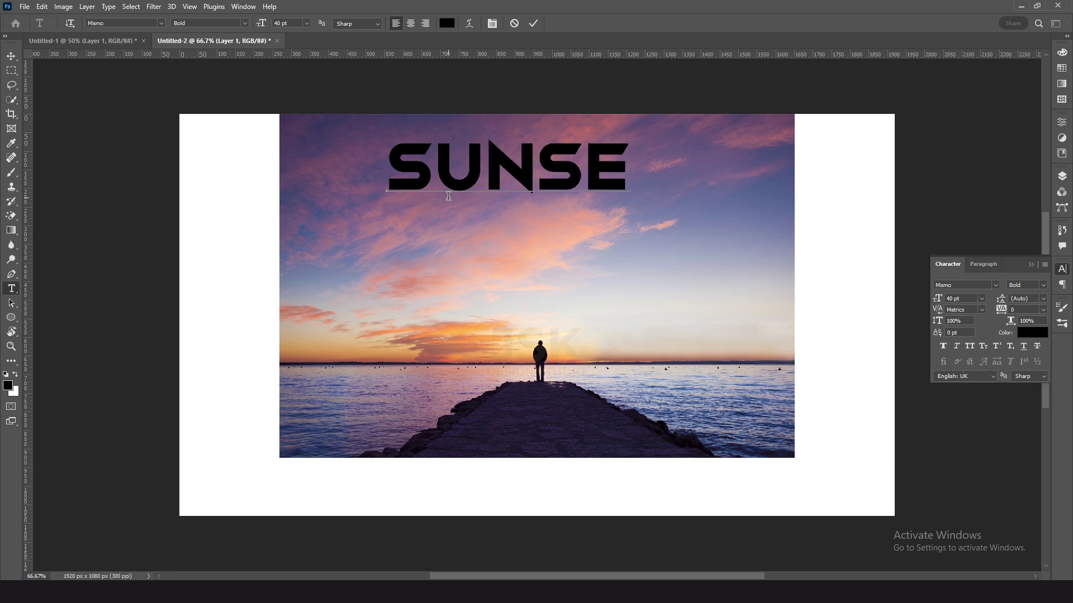
type("T")
key("ctrl+Return")
key("v")
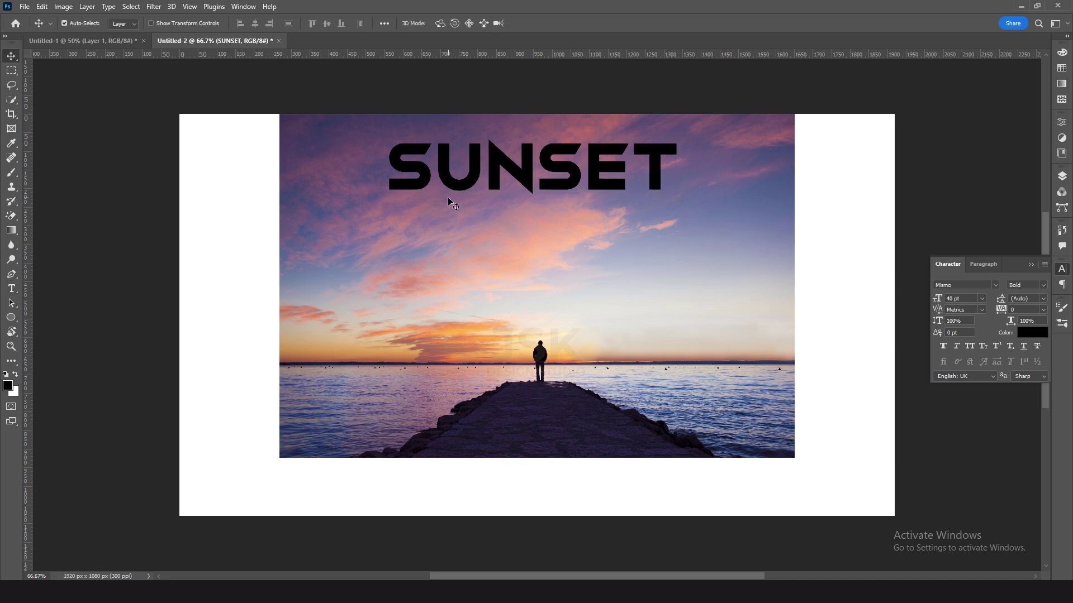
left_click(1062, 176)
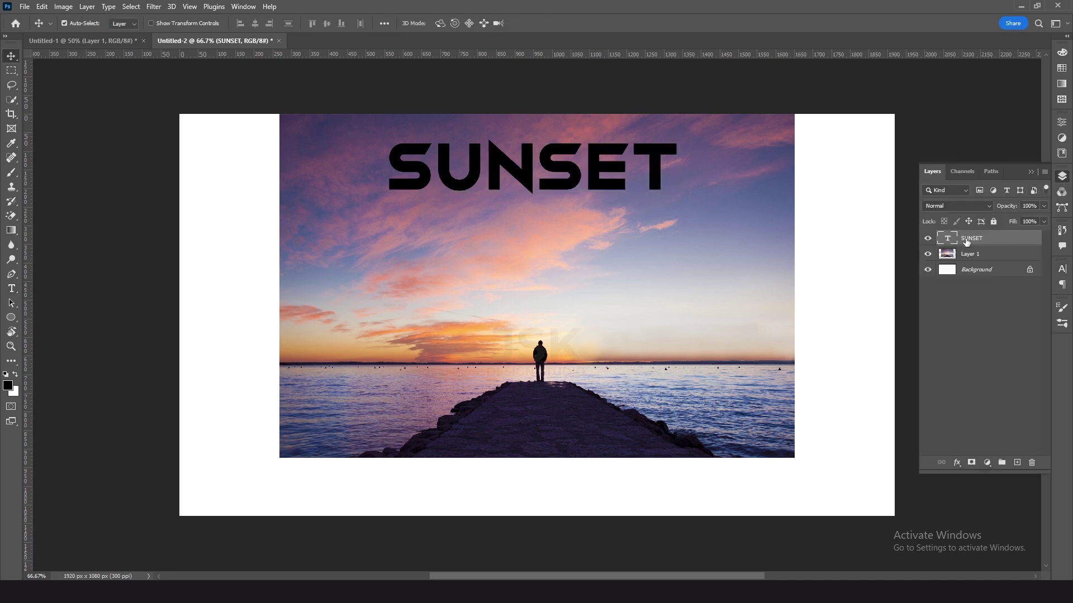
Move the text down about 90 px, cut it to a lone S, and duplicate it rightward
scroll(537, 211, "up", 1)
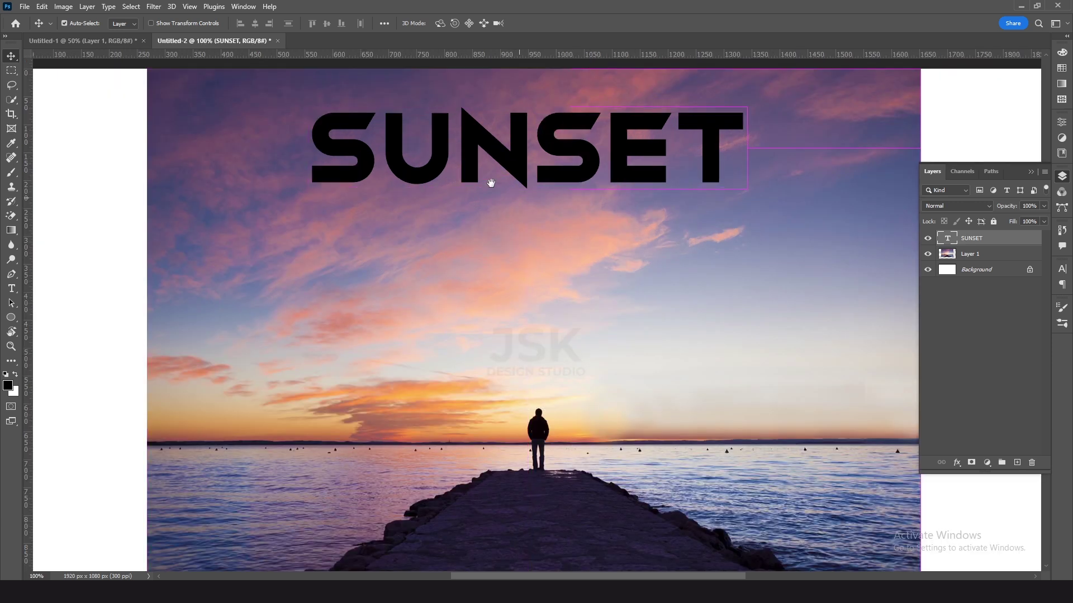
left_click_drag(490, 179, 465, 216)
left_click_drag(556, 186, 555, 235)
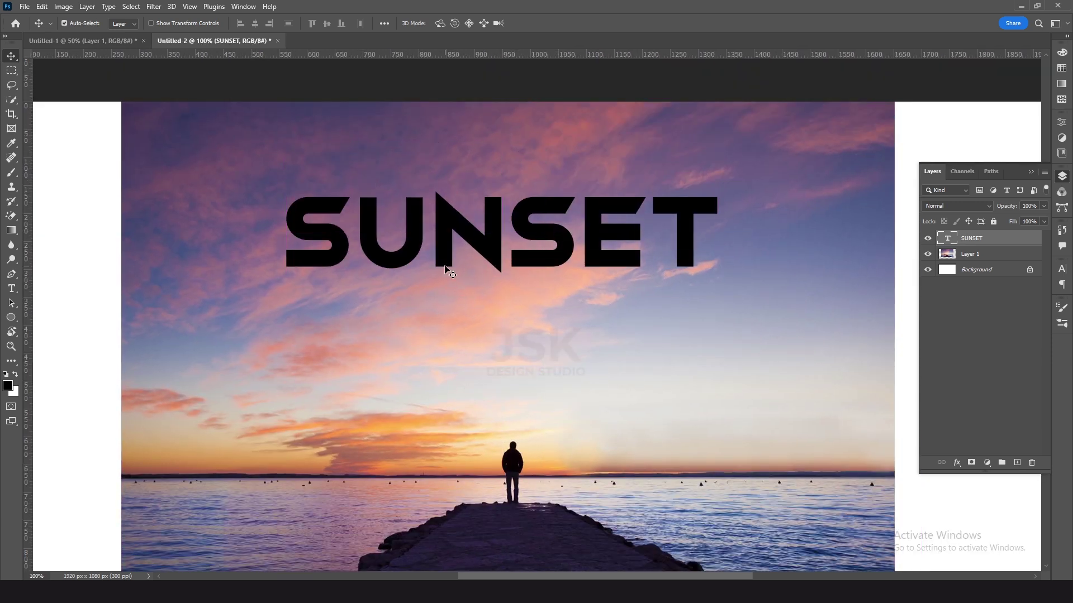
key("t")
left_click_drag(357, 231, 717, 234)
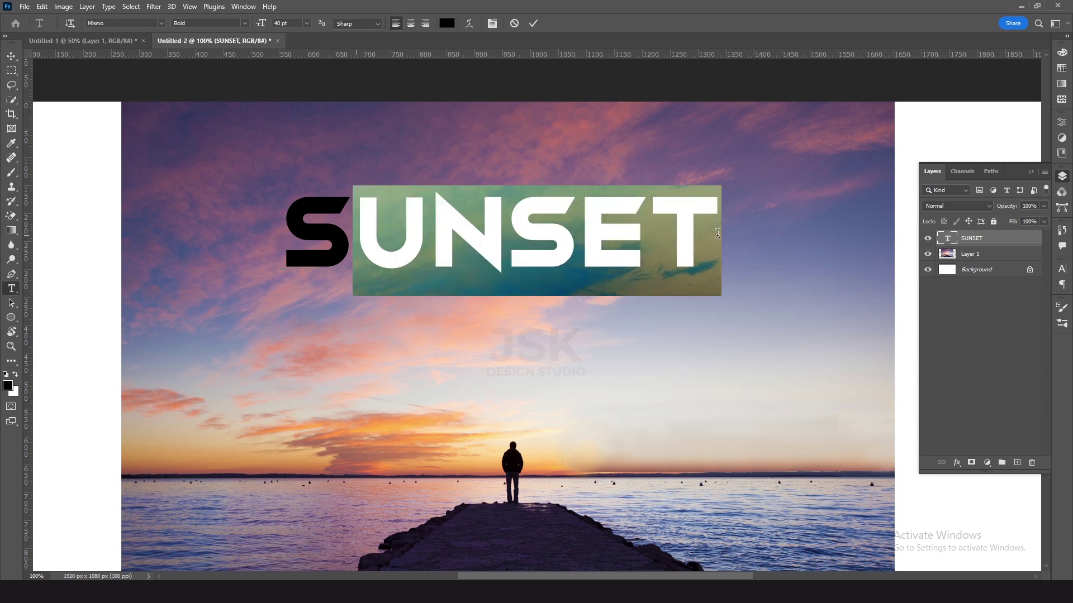
key("BackSpace")
key("ctrl+Return")
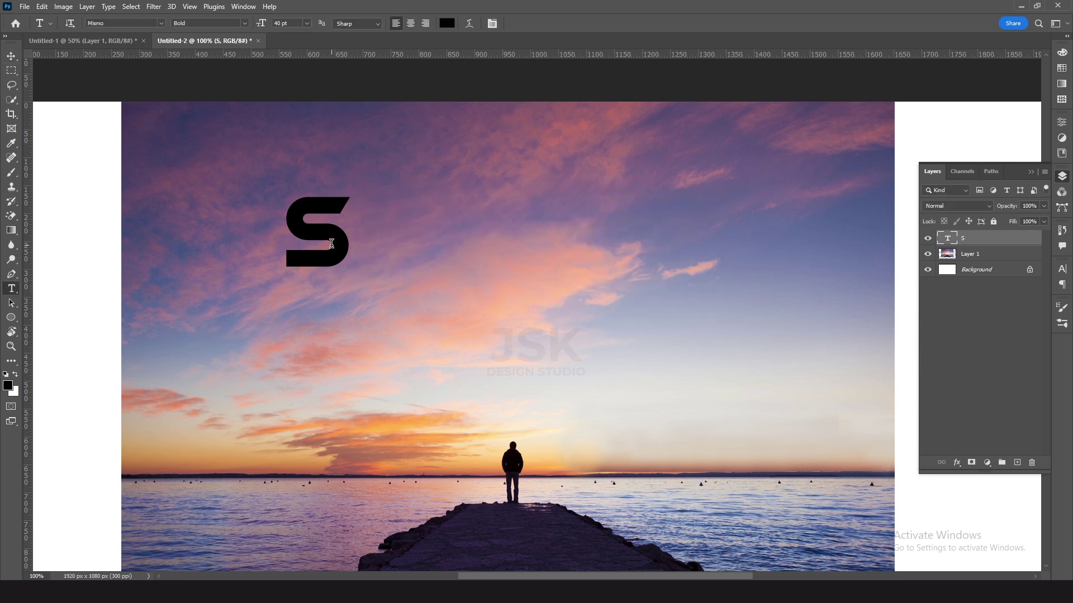
key("v")
left_click_drag(331, 237, 706, 240)
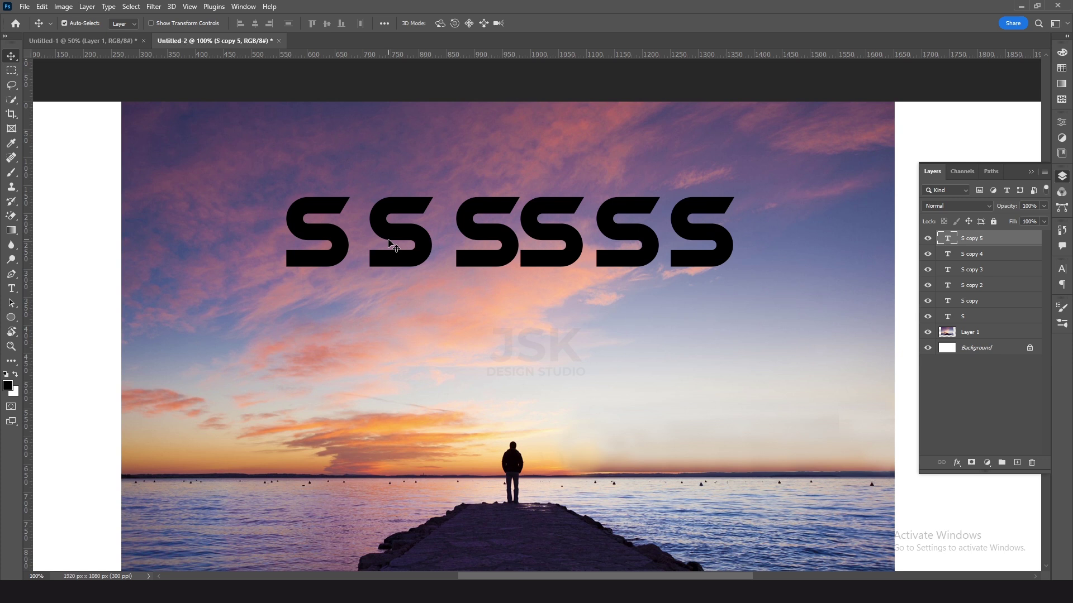
Retype the second and third letter copies as U and N
key("t")
left_click(386, 225)
double_click(387, 225)
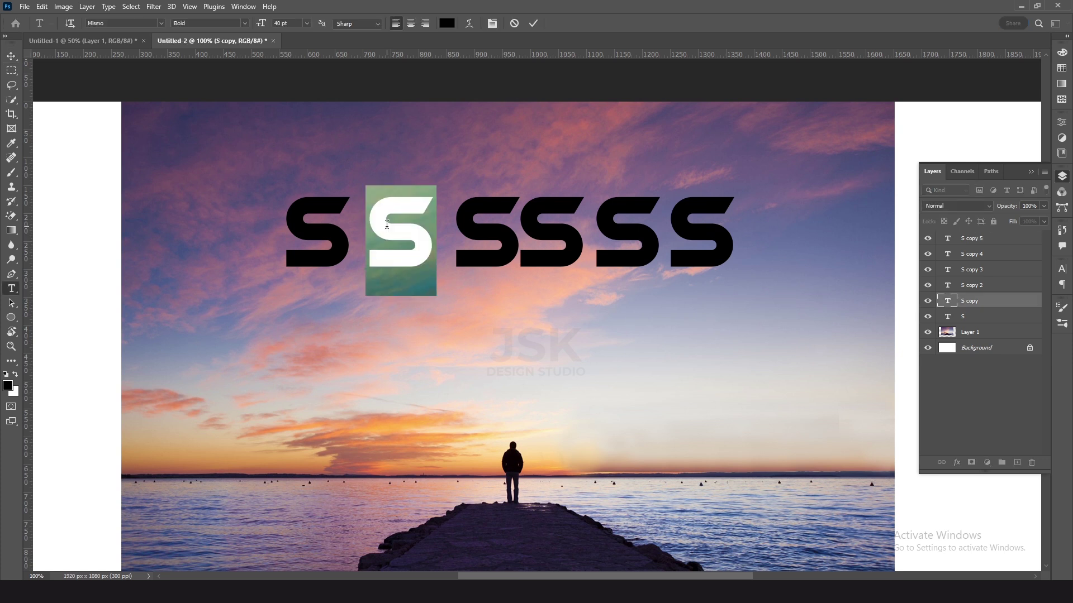
type("u")
key("ctrl+Return")
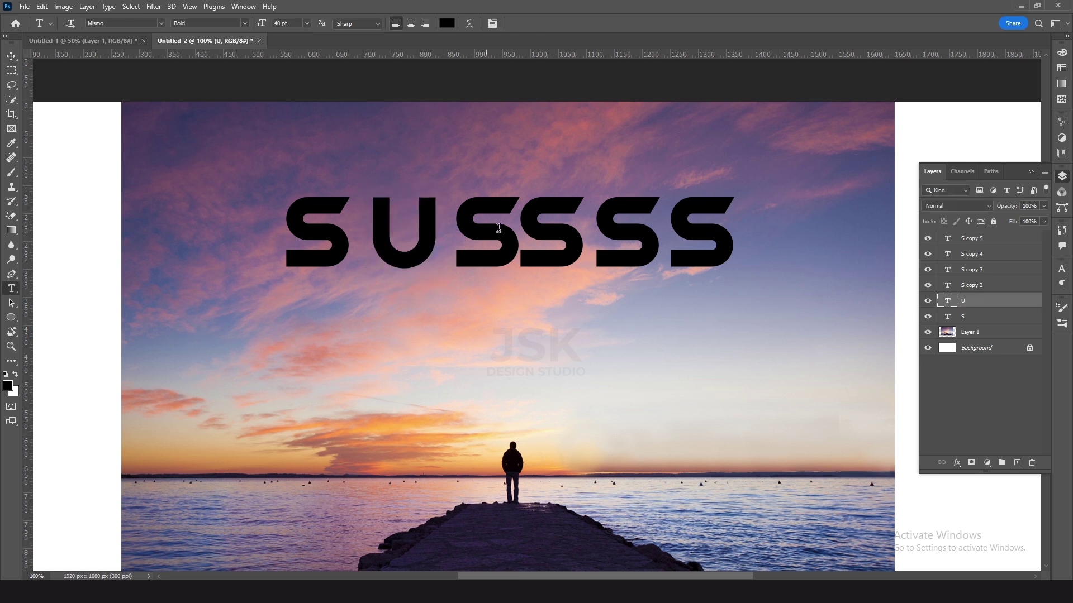
left_click(508, 230)
double_click(508, 230)
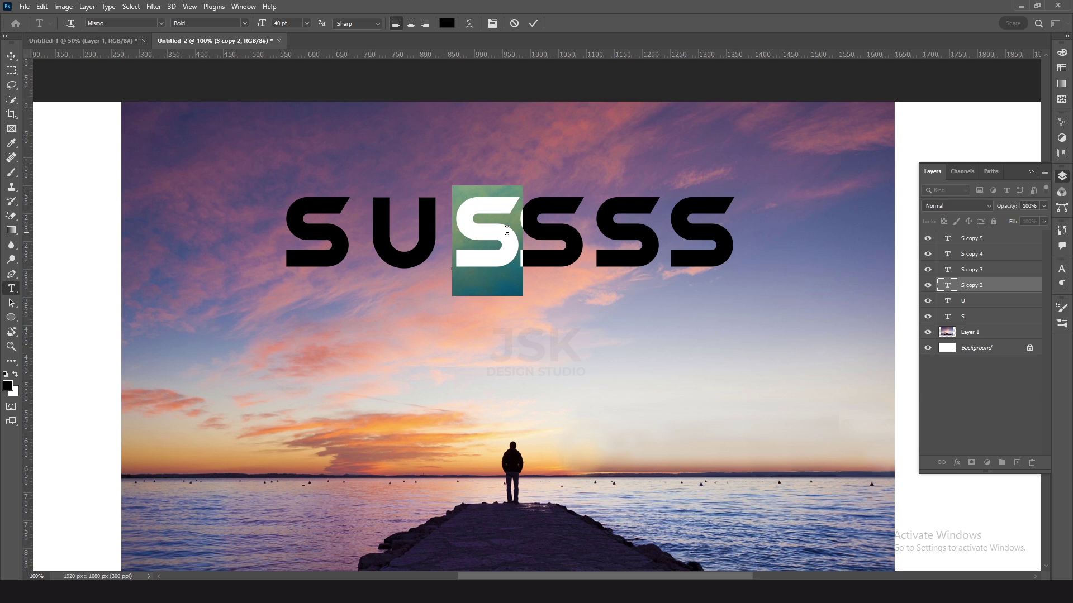
type("n")
key("ctrl+Return")
Retype the fourth and last letter copies as E and T
left_click(613, 240)
double_click(613, 241)
type("e")
key("ctrl+Return")
left_click(712, 246)
double_click(711, 246)
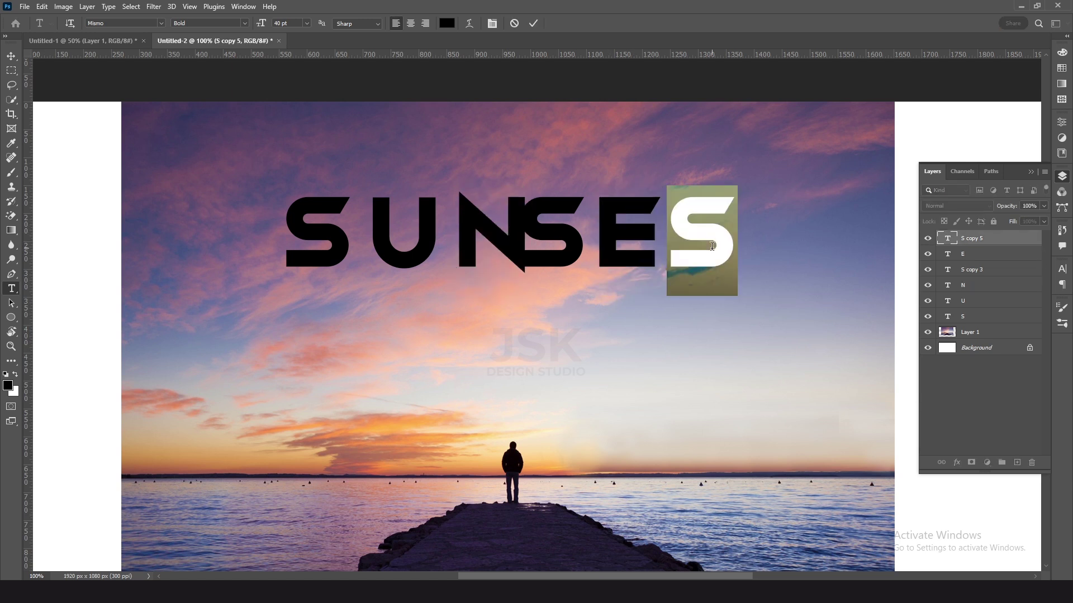
type("t")
key("ctrl+Return")
key("v")
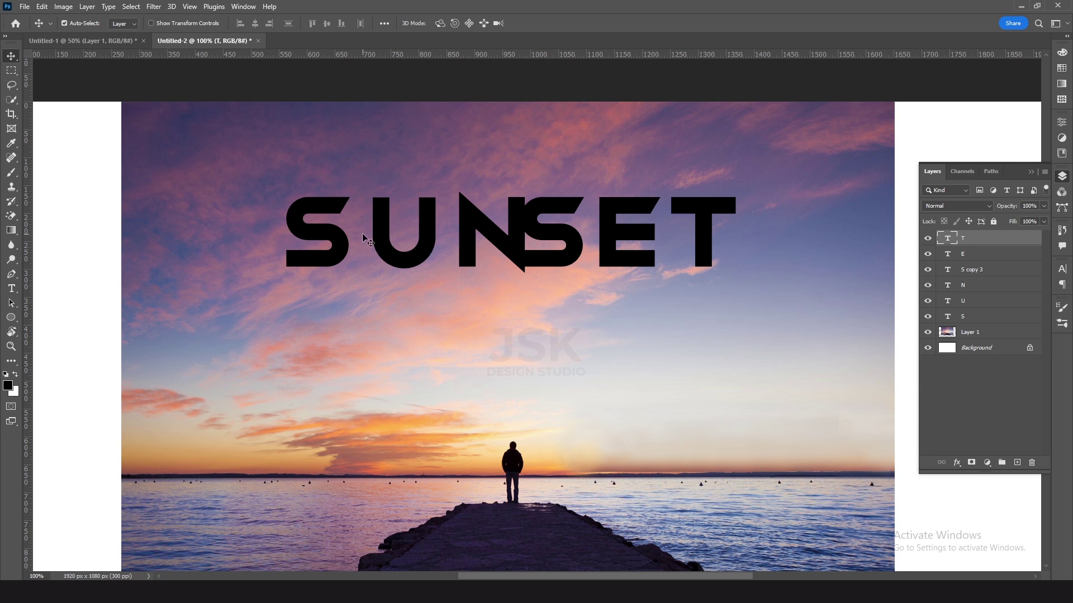
left_click(326, 238)
Nudge the first S about 98 px left and group all six letter layers as Letters
left_click_drag(320, 231, 261, 226)
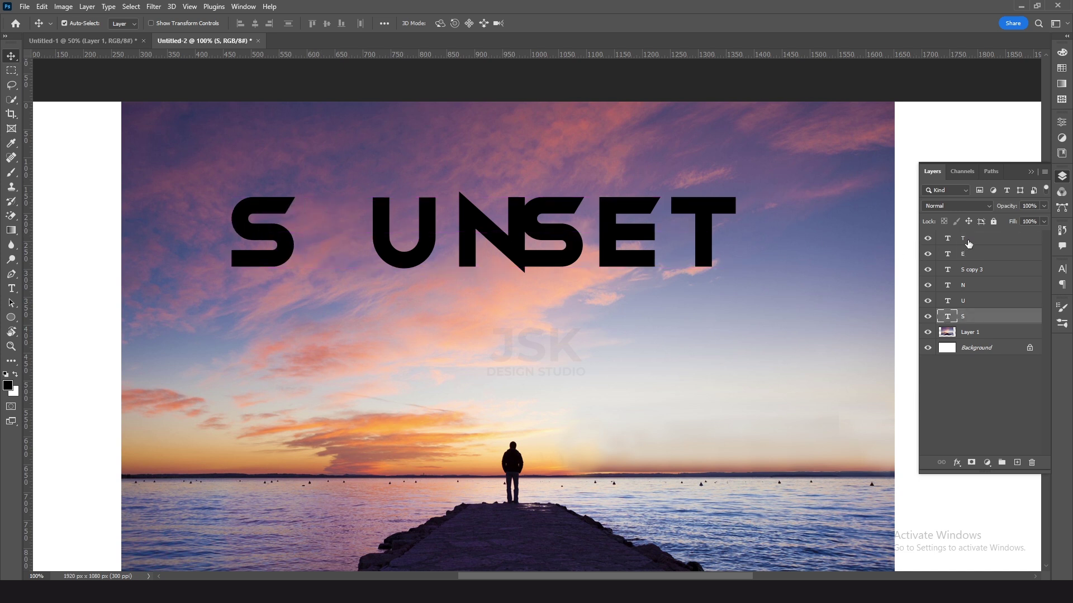
left_click(974, 239, "shift")
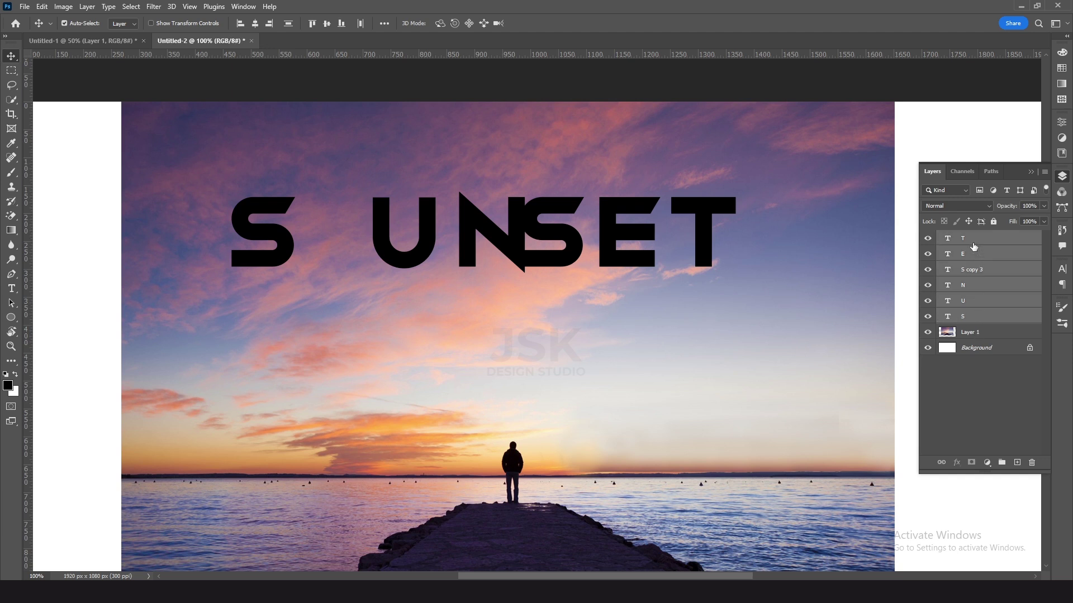
key("ctrl+g")
type("Letters")
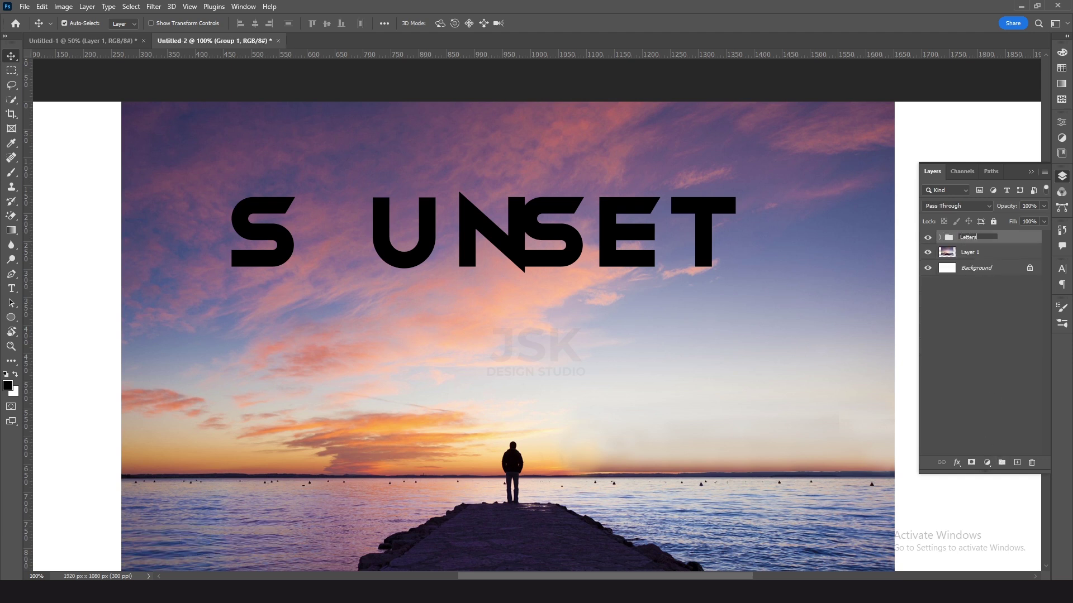
key("Return")
Enlarge the Letters group proportionally to about 124% around its centre
key("ctrl+t")
left_click_drag(735, 191, 804, 178)
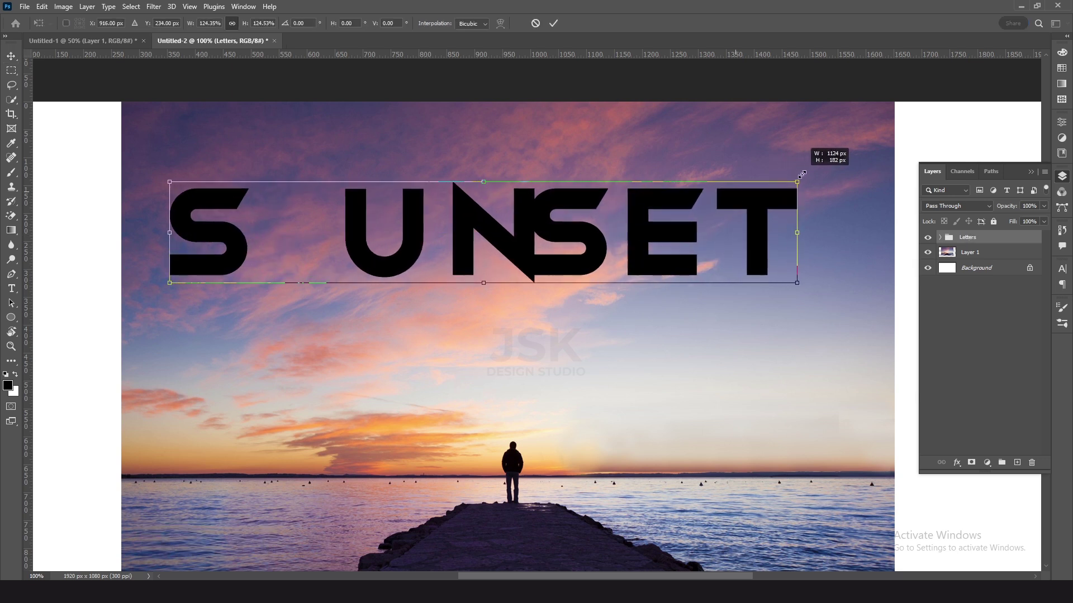
key("Return")
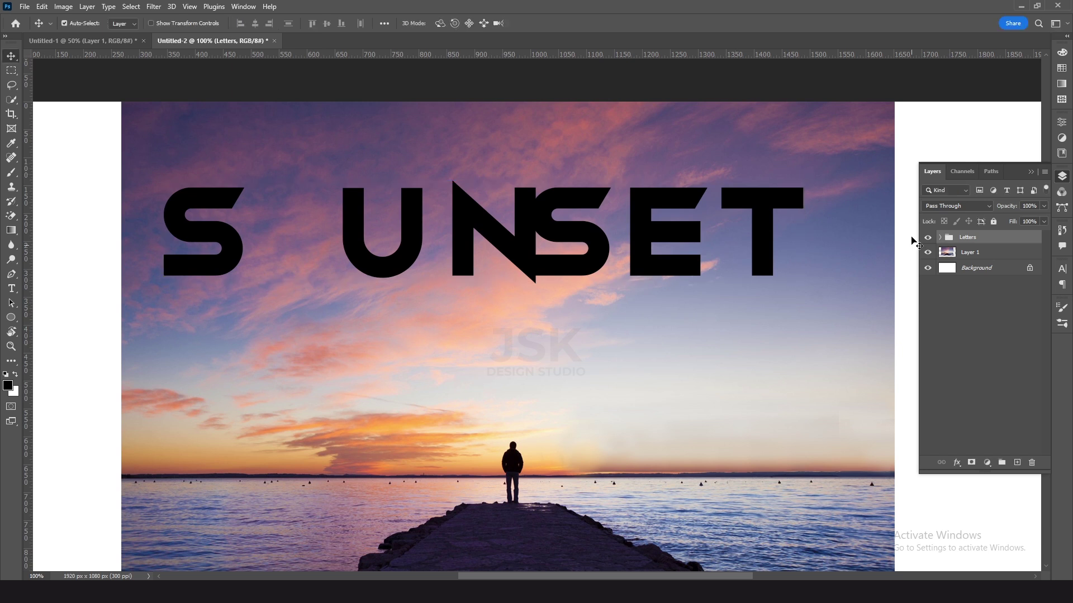
Distribute the six letter layers with even horizontal spacing
left_click(941, 237)
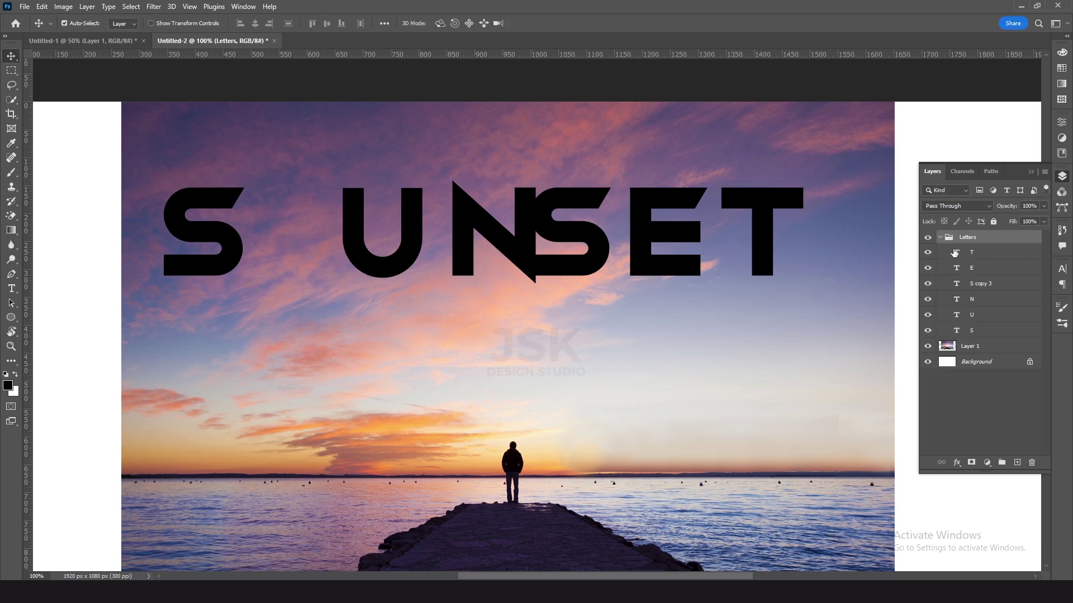
left_click(963, 254)
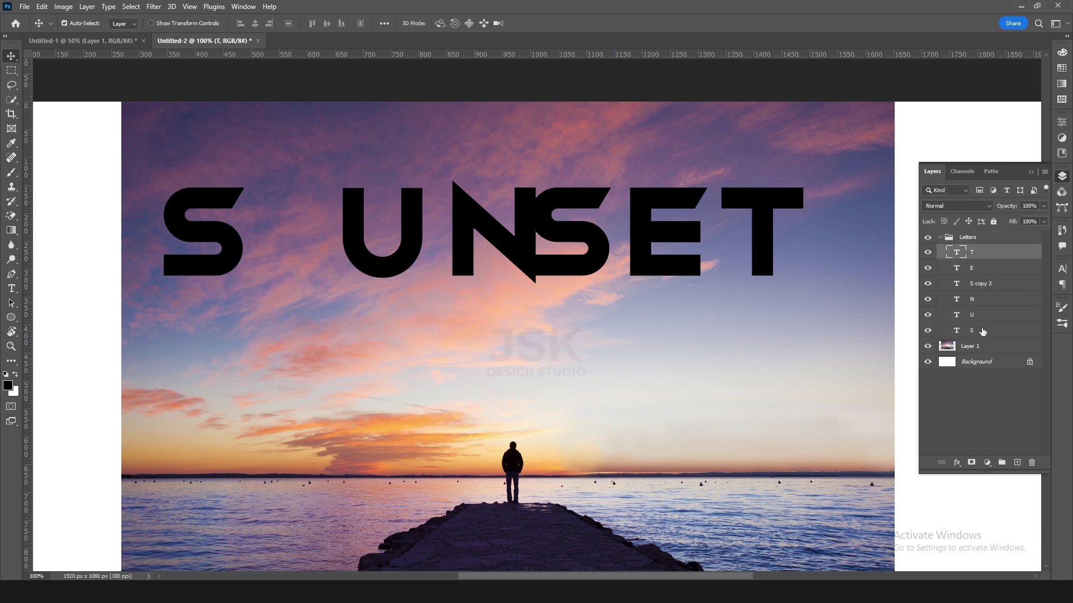
left_click(982, 331, "shift")
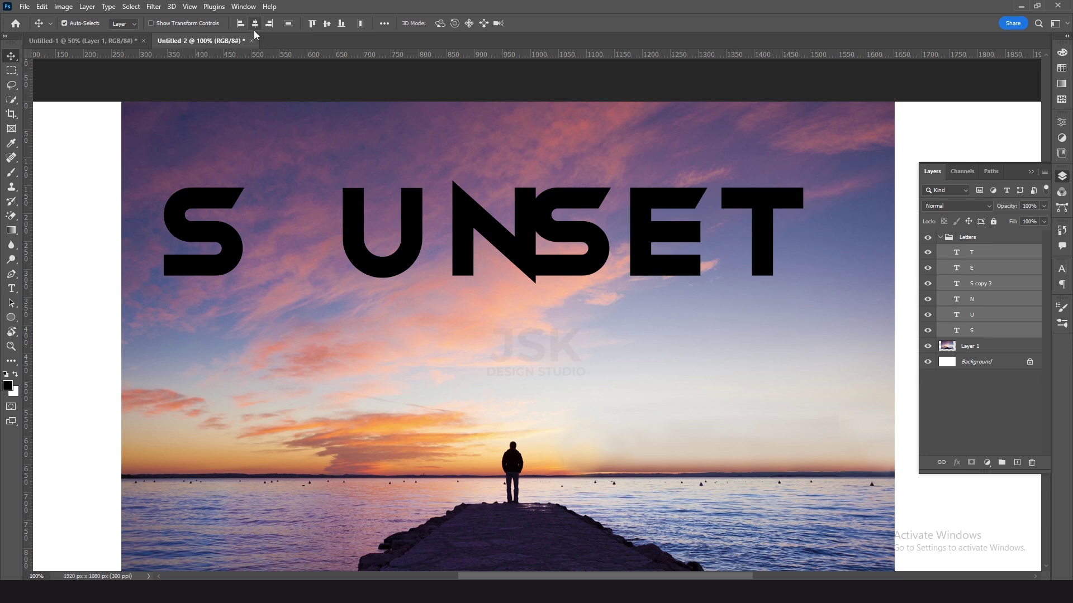
left_click(383, 23)
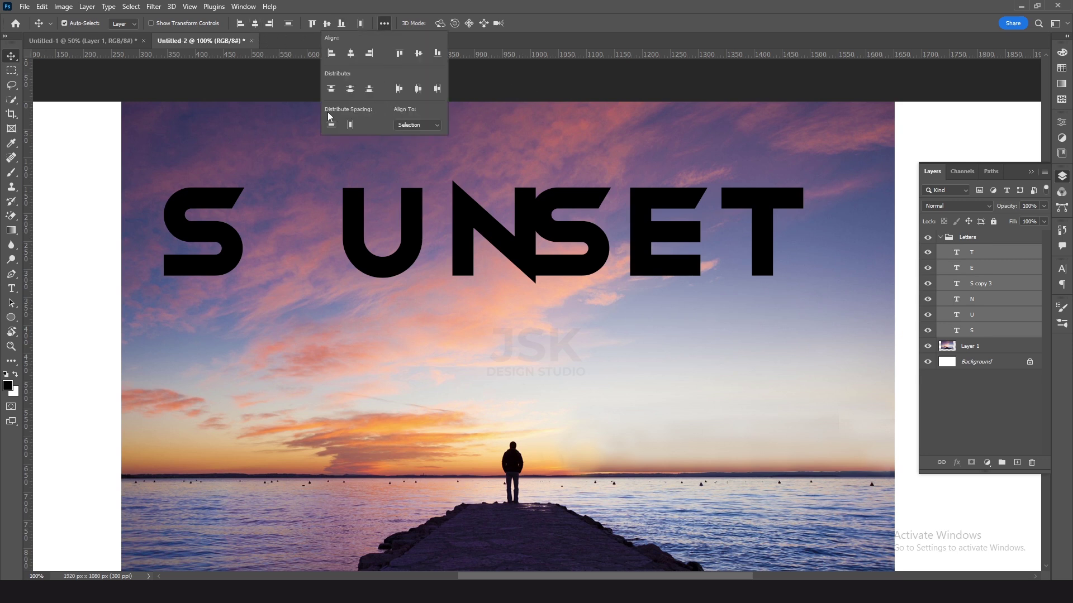
left_click(414, 124)
left_click(350, 125)
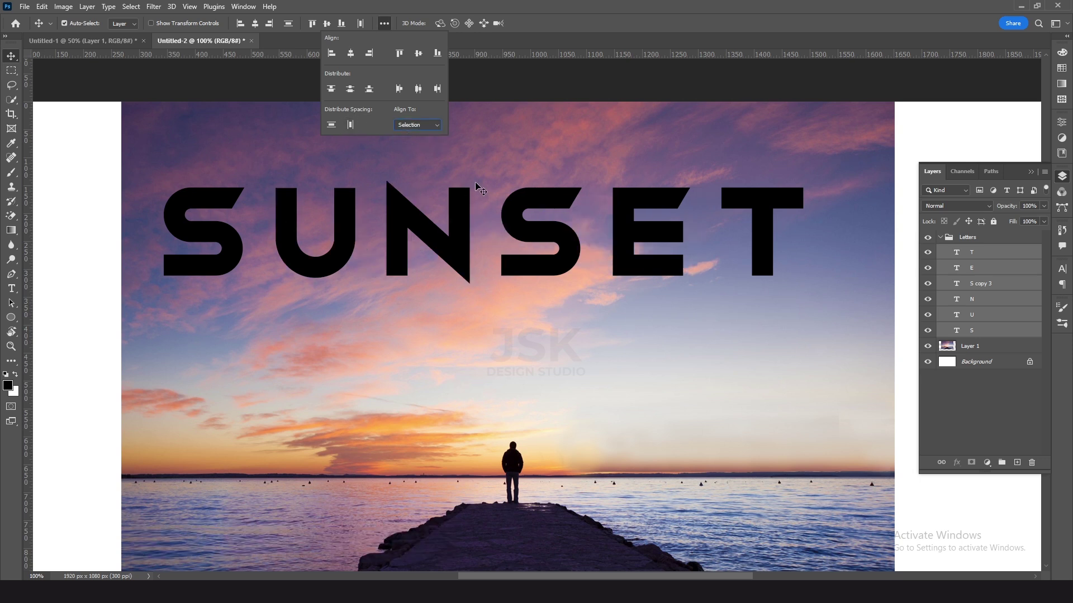
left_click(596, 7)
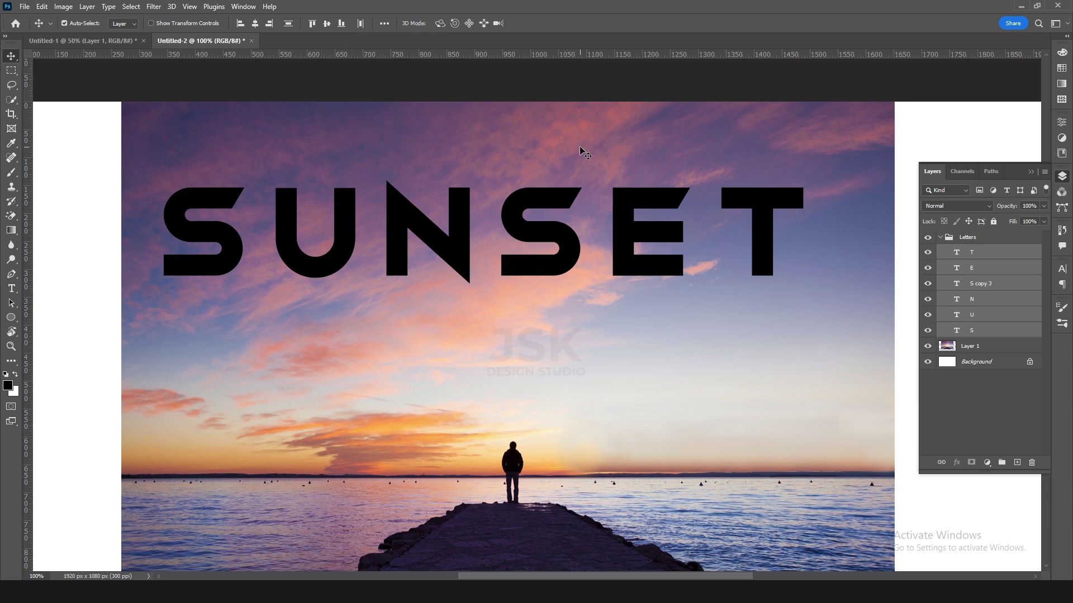
Add a horizontal guide at about 142 px along the top edge of the letters
left_click(950, 238)
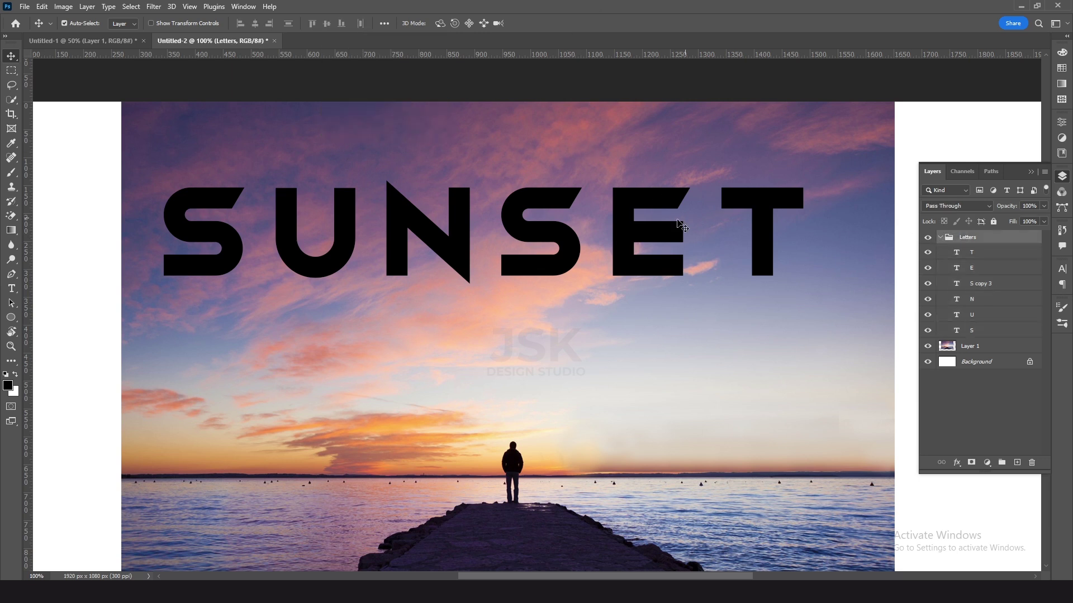
left_click(200, 202)
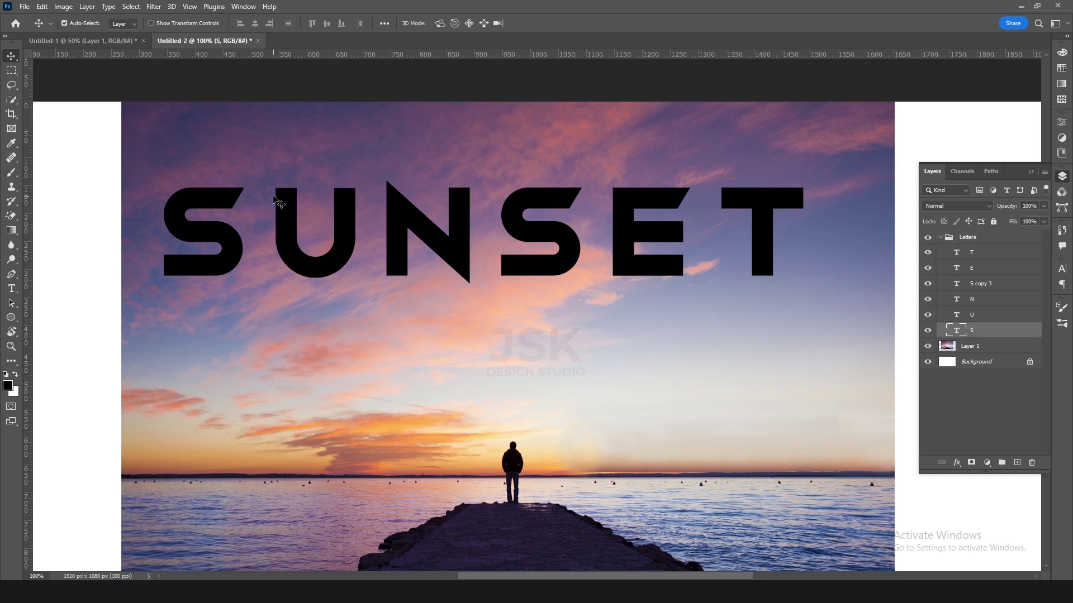
mouse_move(376, 54)
left_mouse_down()
mouse_move(376, 188)
mouse_move(365, 188)
left_mouse_up()
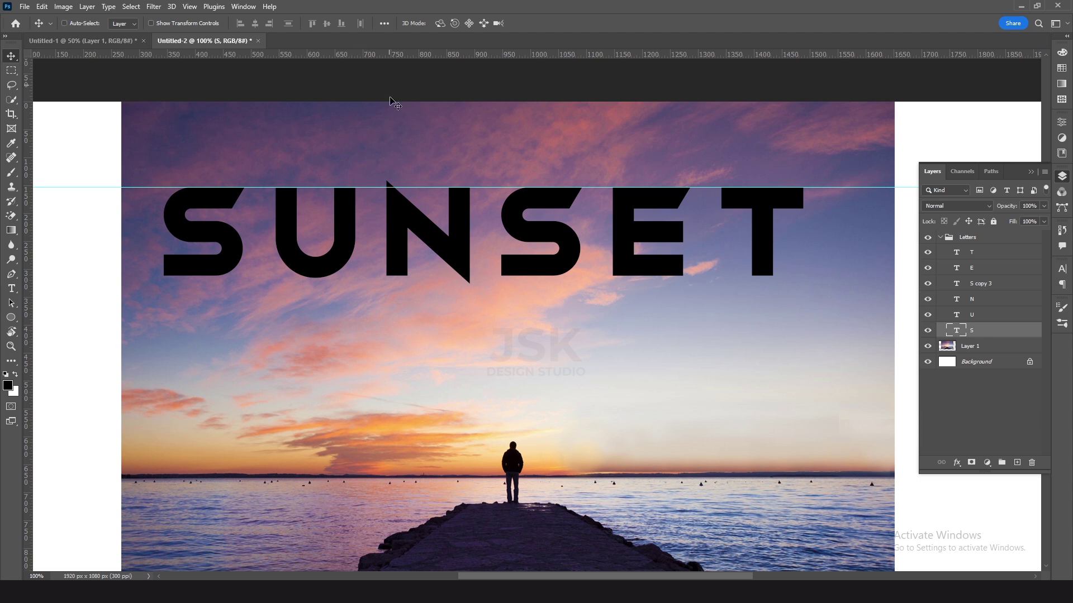
Add vertical guides along the left and right edges of the S, U and N
key("ctrl+r")
key("ctrl+r")
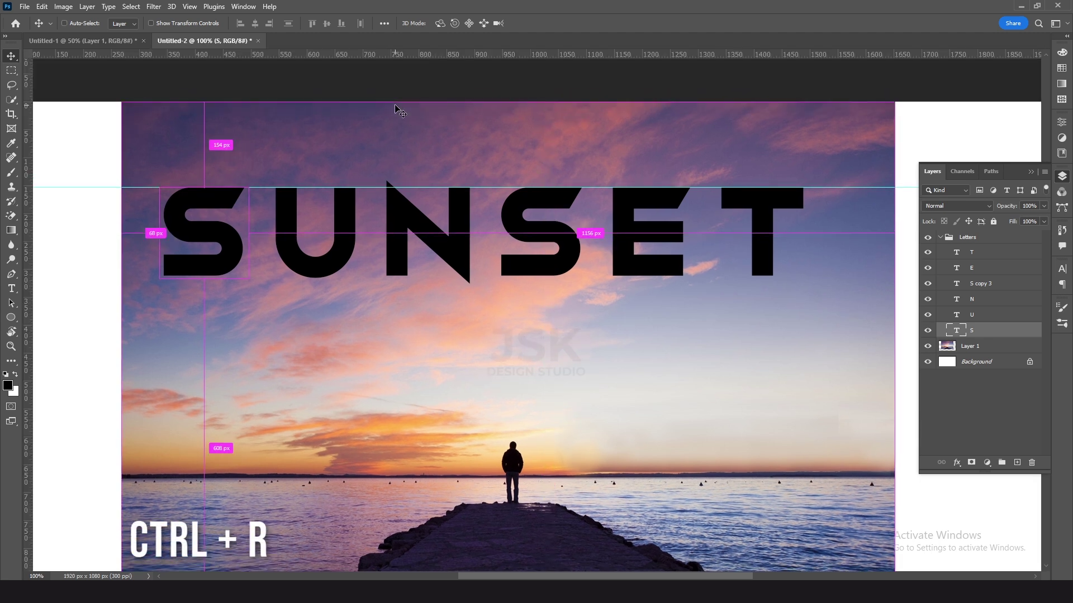
key("ctrl+r")
key("ctrl+r")
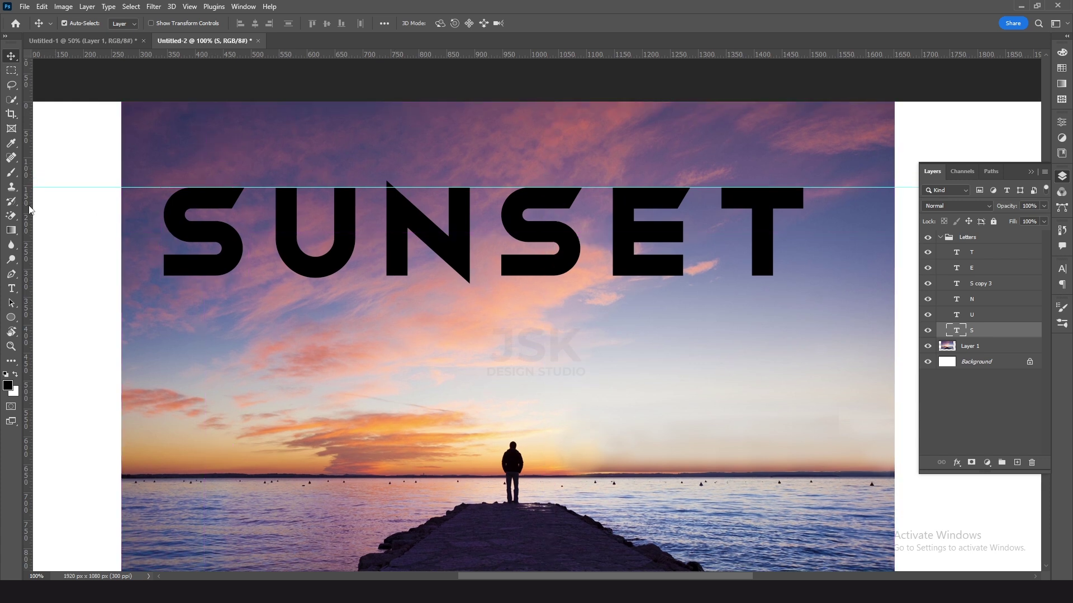
left_click_drag(29, 209, 163, 210)
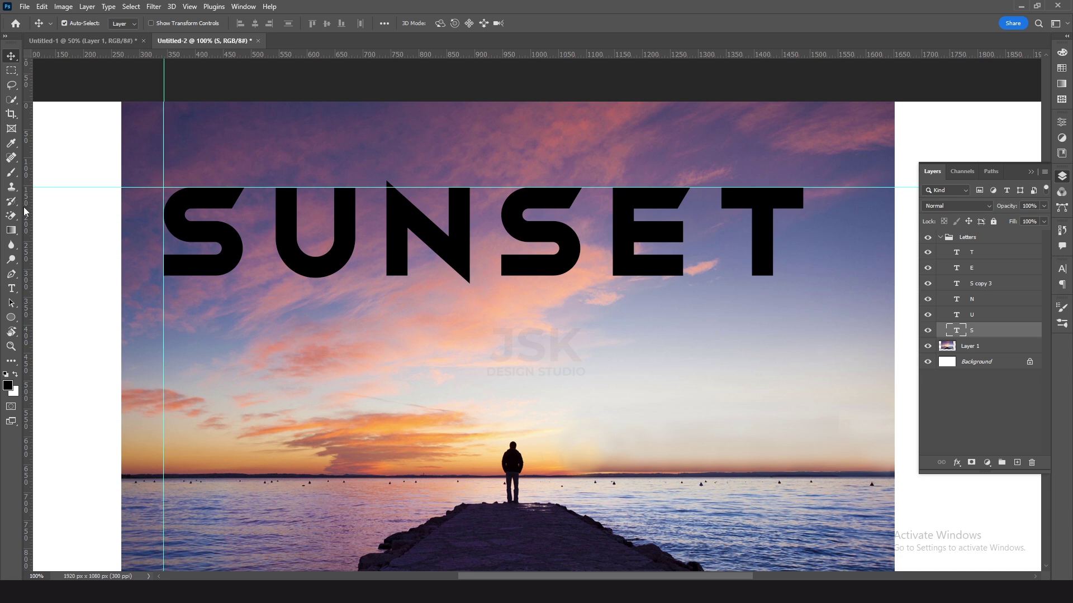
left_click_drag(27, 211, 244, 210)
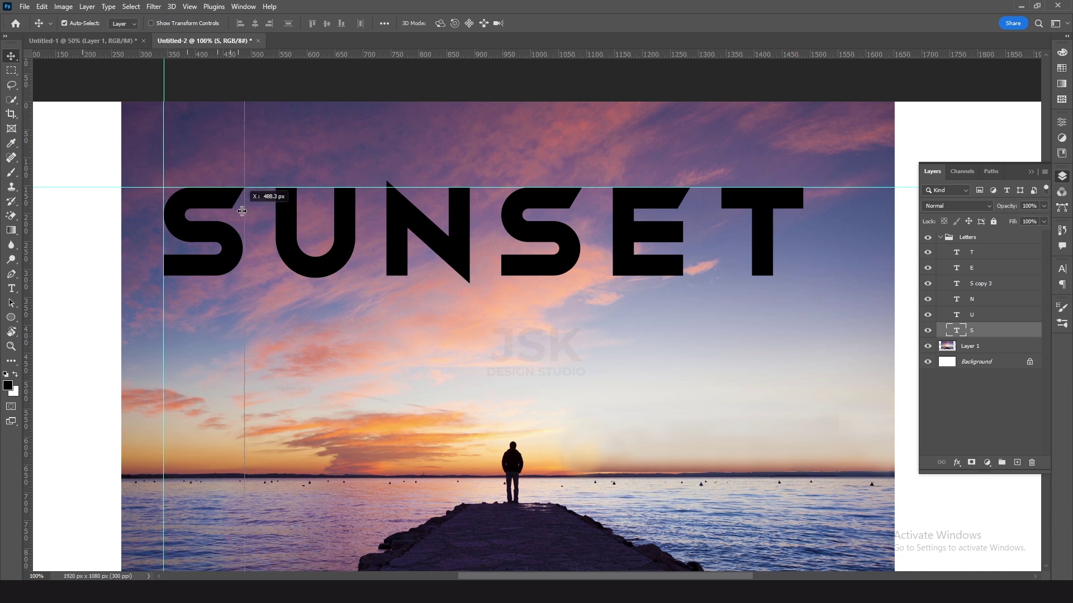
left_click(283, 221)
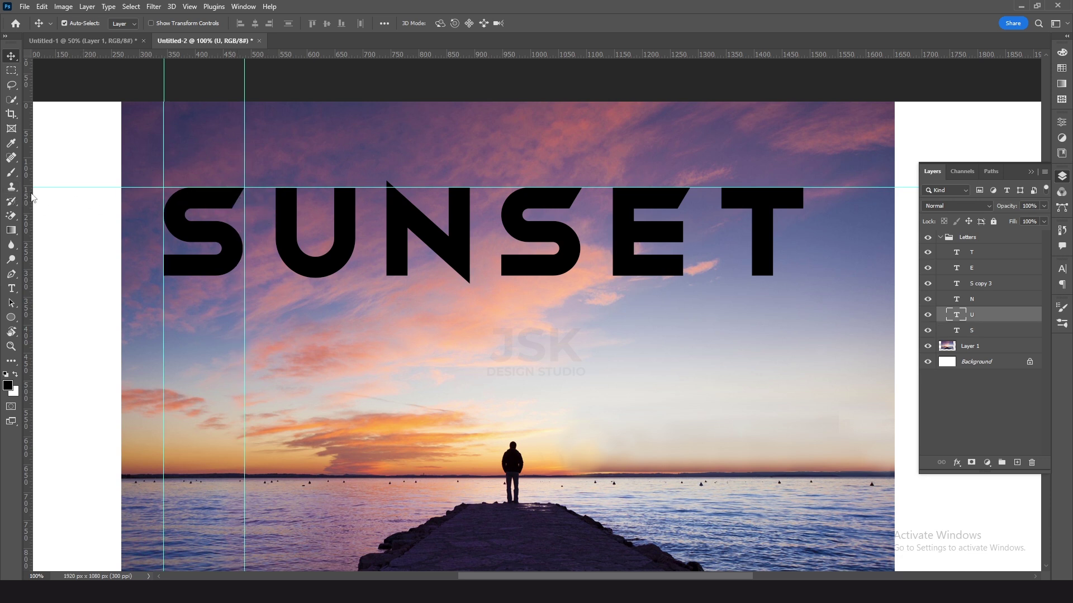
left_click_drag(27, 201, 275, 201)
mouse_move(27, 229)
left_mouse_down()
mouse_move(346, 230)
mouse_move(356, 218)
mouse_move(469, 217)
left_mouse_up()
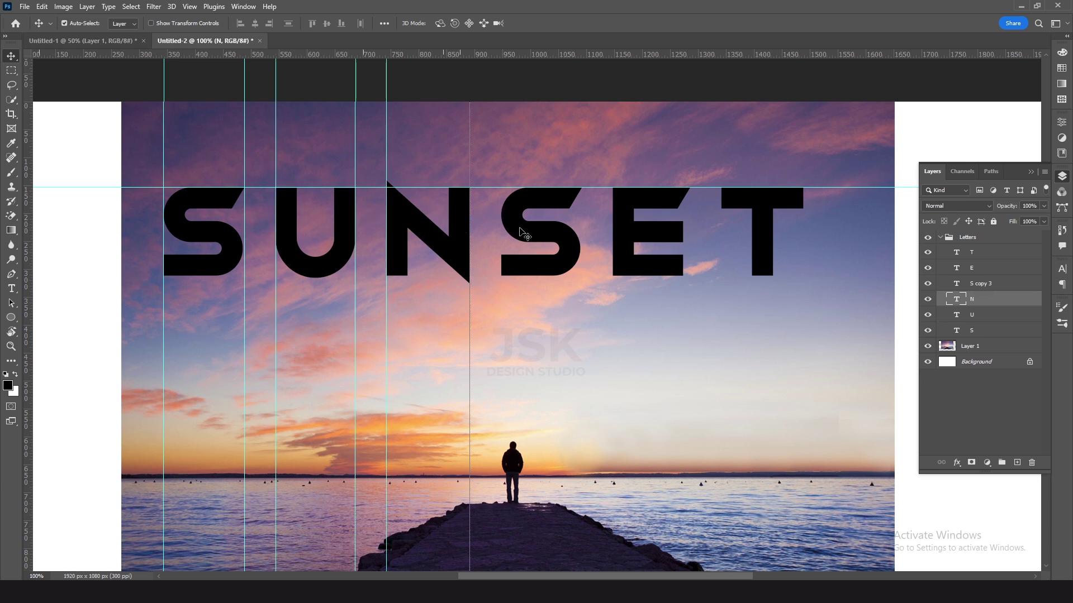
left_click(555, 218)
Add vertical guides along the edges of the second S, the E and the T
left_click_drag(555, 218, 582, 218)
left_click_drag(27, 218, 501, 218)
left_click(648, 234)
left_click_drag(26, 223, 613, 224)
left_click_drag(30, 244, 682, 235)
left_click(766, 232)
left_click_drag(30, 262, 722, 264)
left_click_drag(28, 240, 802, 240)
left_click(973, 268)
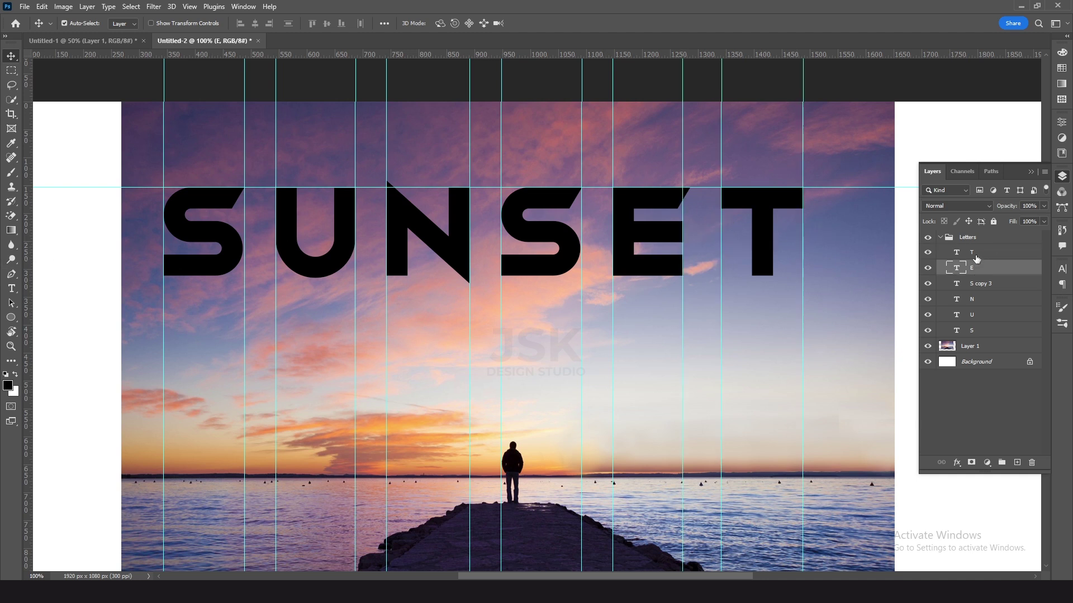
key("alt+bracketright")
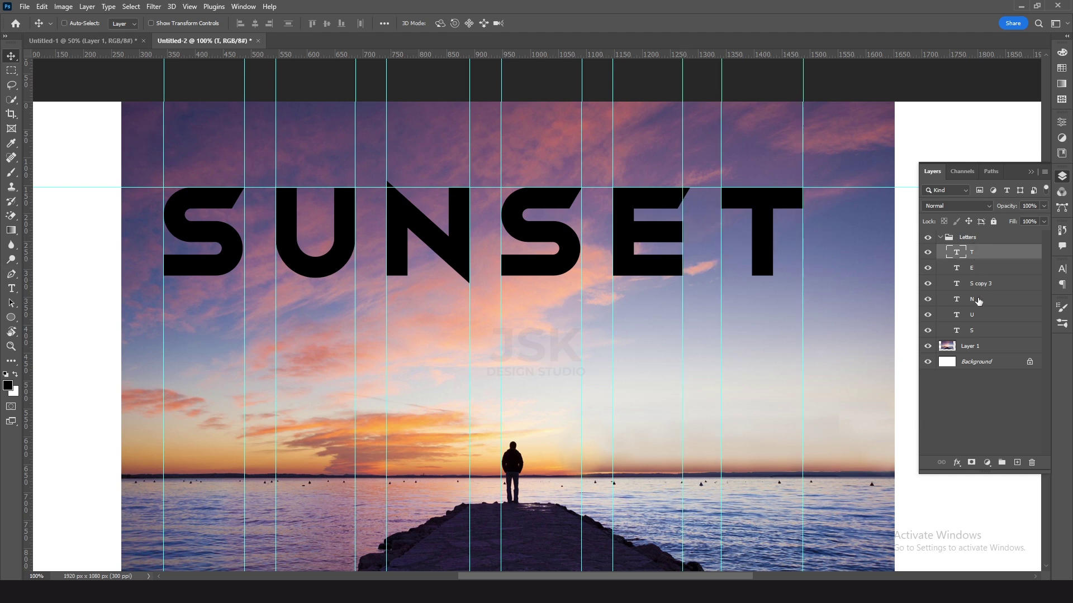
Lower the U, second S and T by 64 px, then collapse the Letters group
left_click(977, 283, "ctrl")
left_click(955, 317, "ctrl")
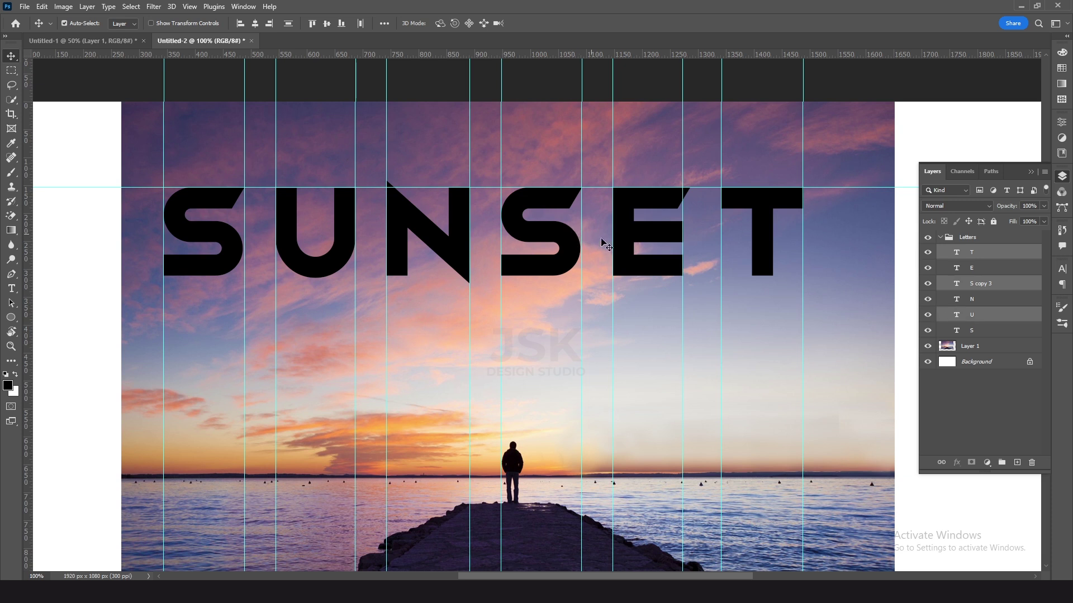
left_click_drag(771, 207, 767, 244)
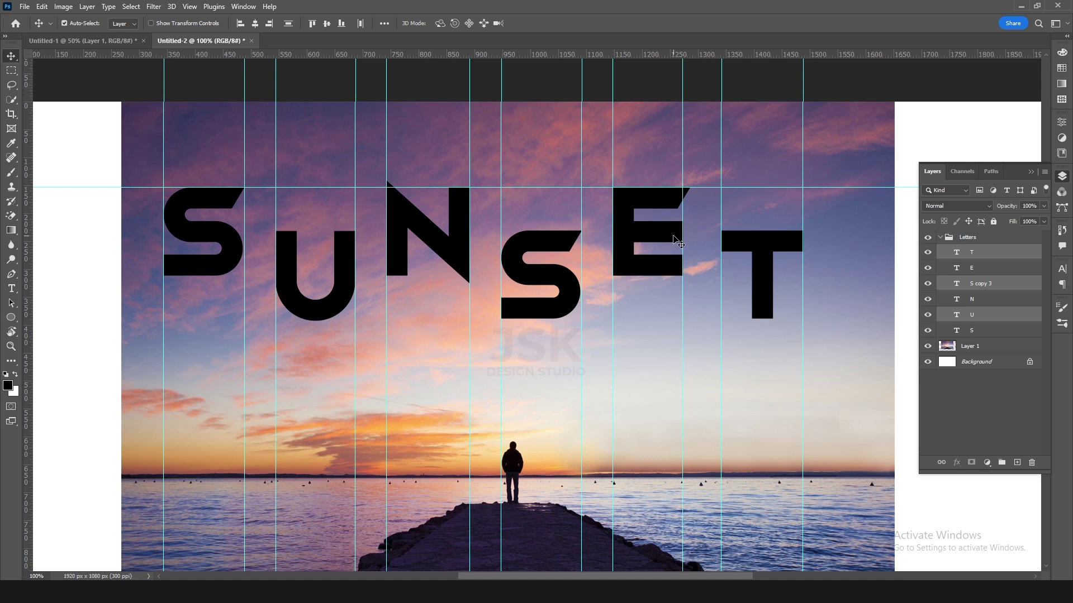
left_click(940, 237)
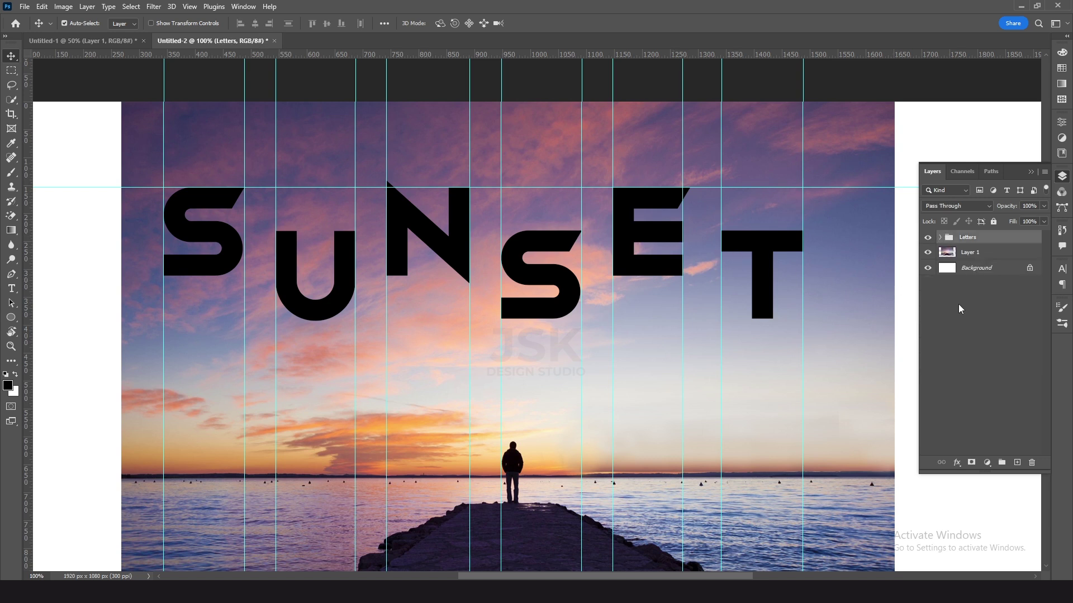
Select the sunset photo's Layer 1 and add a blank white layer mask to it
left_click(959, 305)
left_click(971, 254)
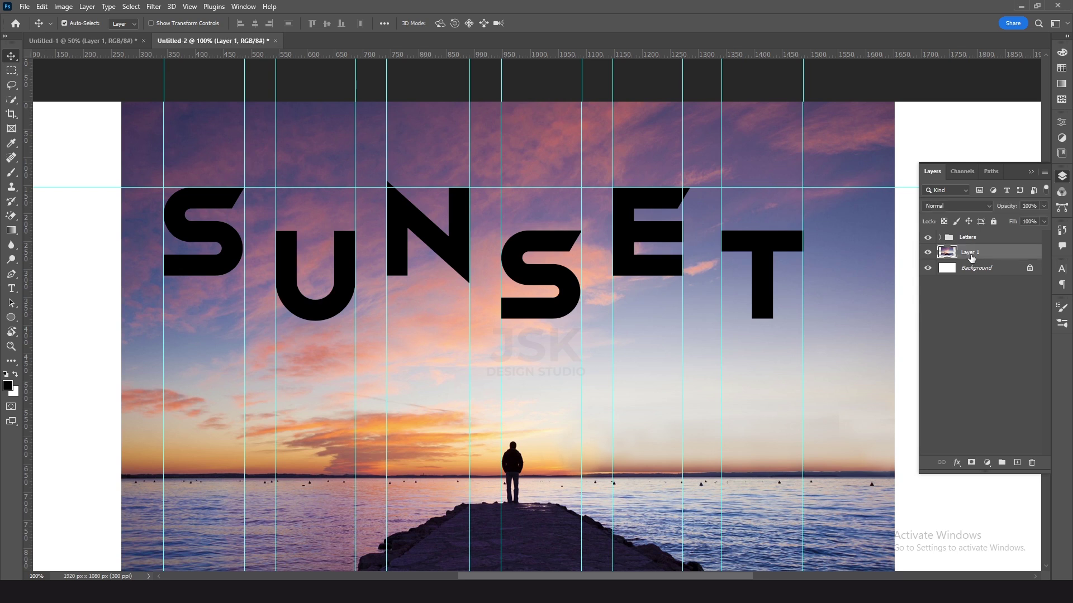
left_click(971, 463)
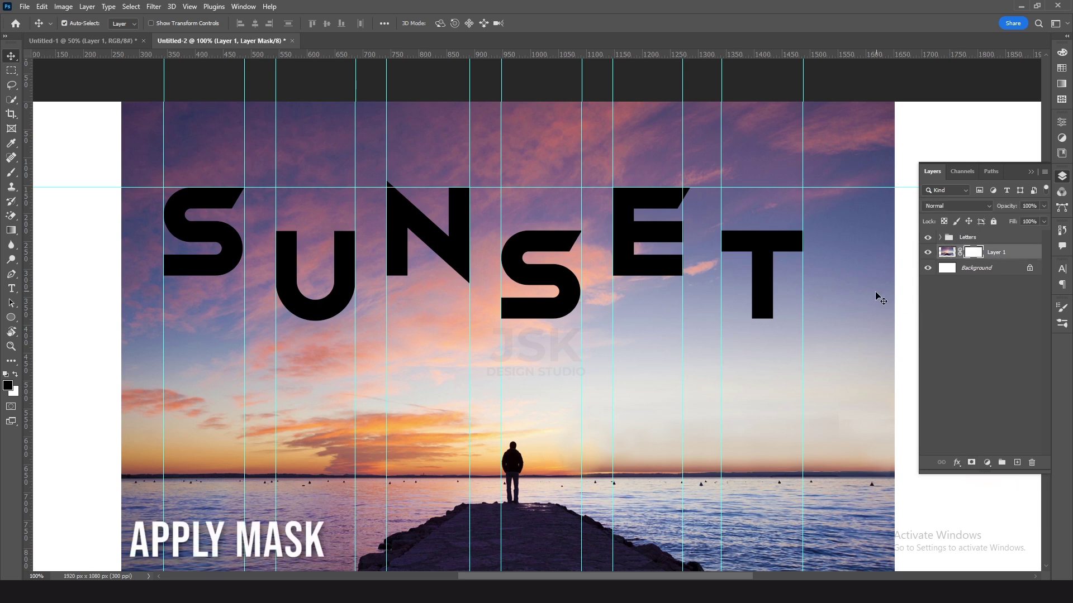
scroll(522, 354, "down", 3)
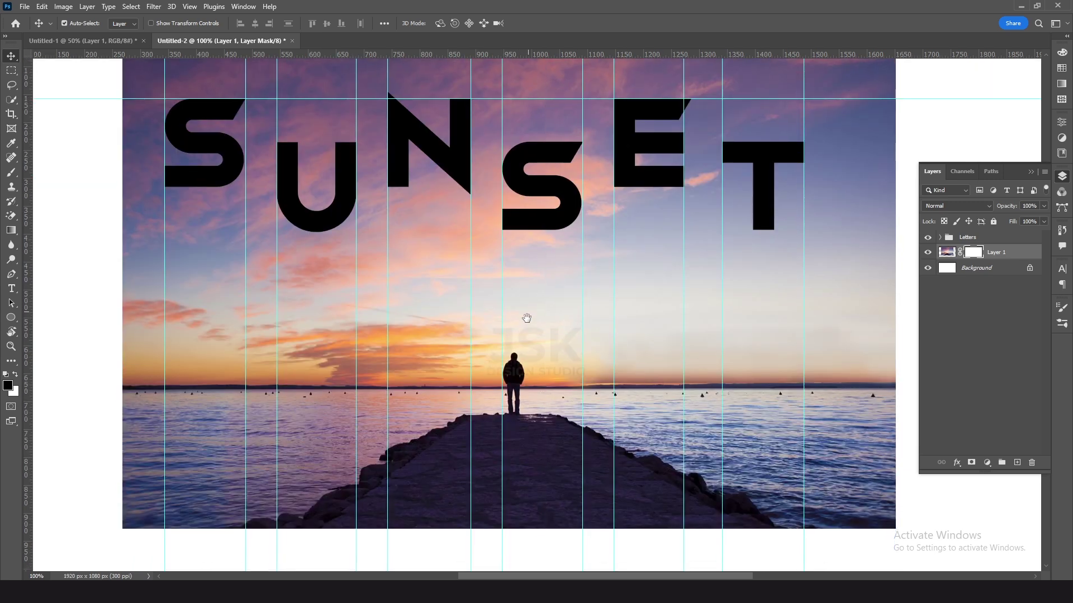
Marquee-select six tall vertical strips over the S, U, N, S, E and T columns
left_click(11, 71)
left_click(76, 71)
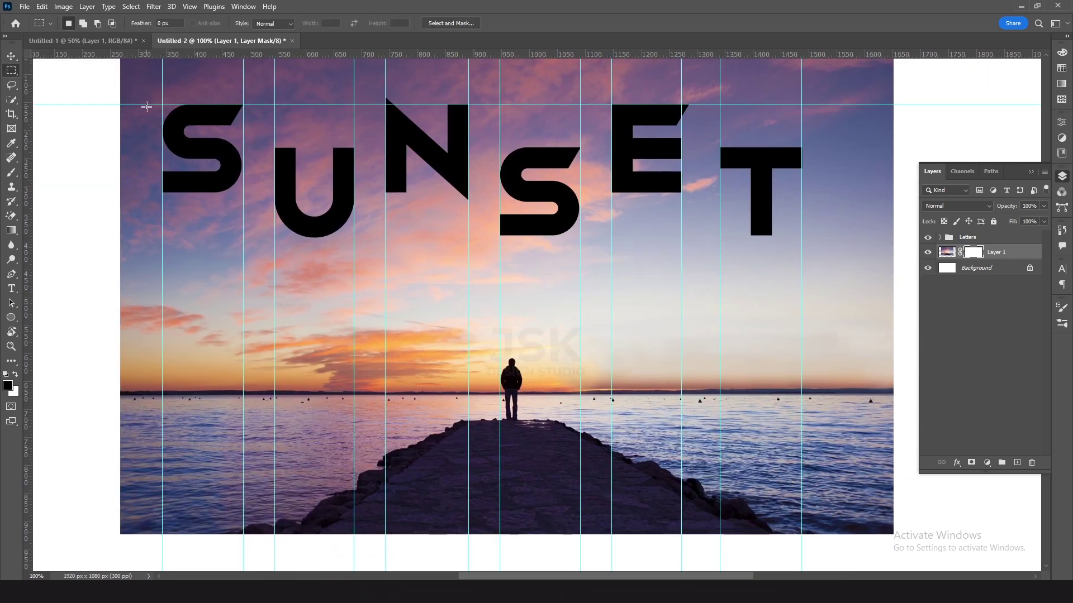
mouse_move(163, 104)
left_mouse_down()
mouse_move(212, 292)
mouse_move(245, 552)
left_mouse_up()
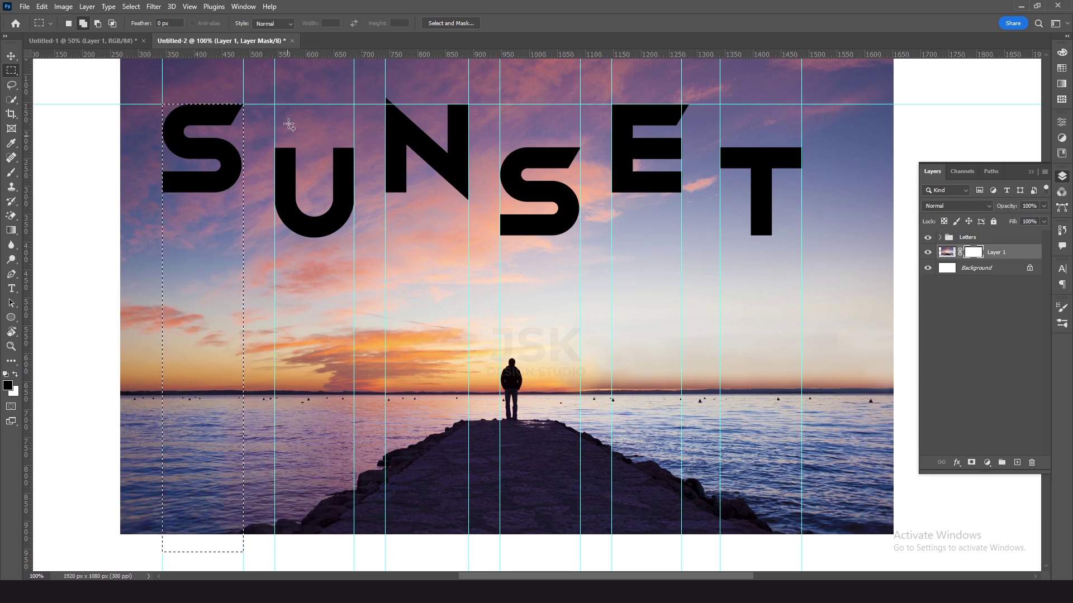
mouse_move(274, 103)
left_mouse_down()
mouse_move(289, 322)
mouse_move(354, 558)
left_mouse_up()
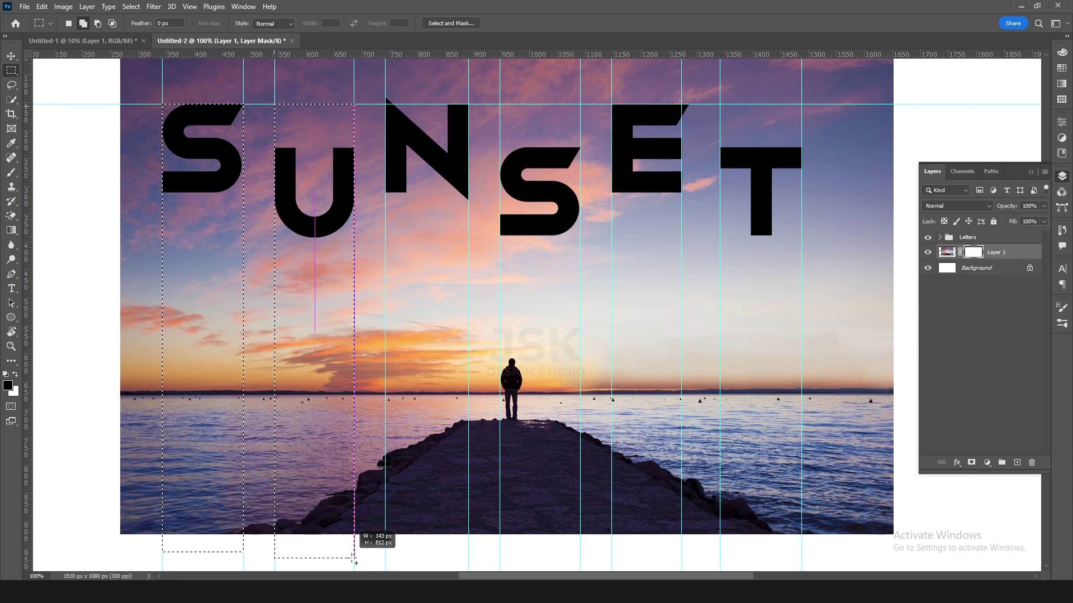
left_click_drag(385, 104, 468, 546)
left_click_drag(500, 104, 581, 447)
left_click_drag(563, 92, 634, 530)
left_click_drag(671, 92, 754, 535)
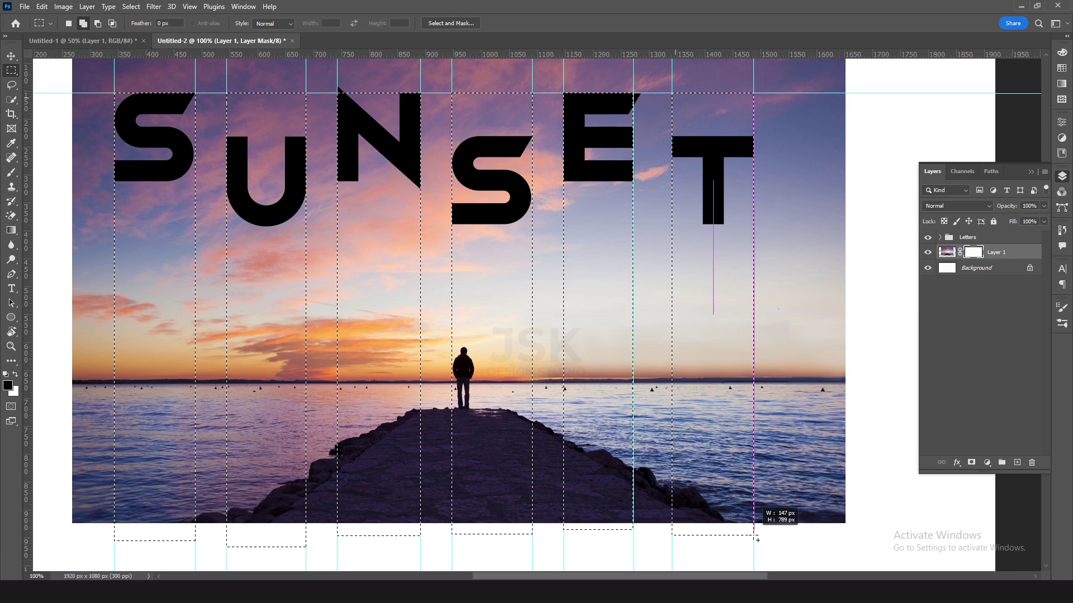
Fill the strip selection on Layer 1's mask, deselect, and invert the mask
key("alt+BackSpace")
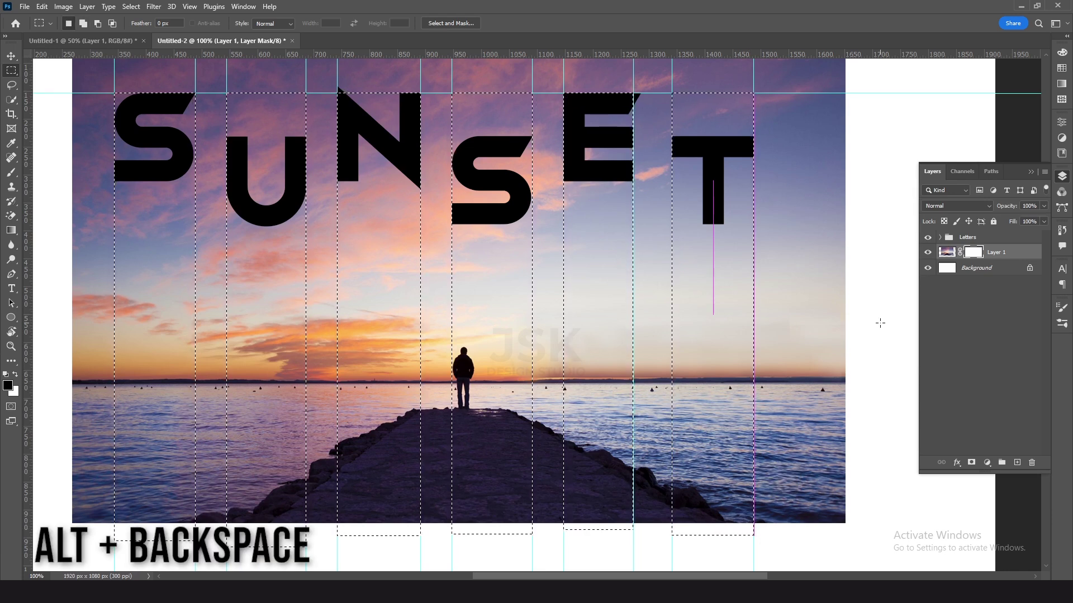
key("alt+BackSpace")
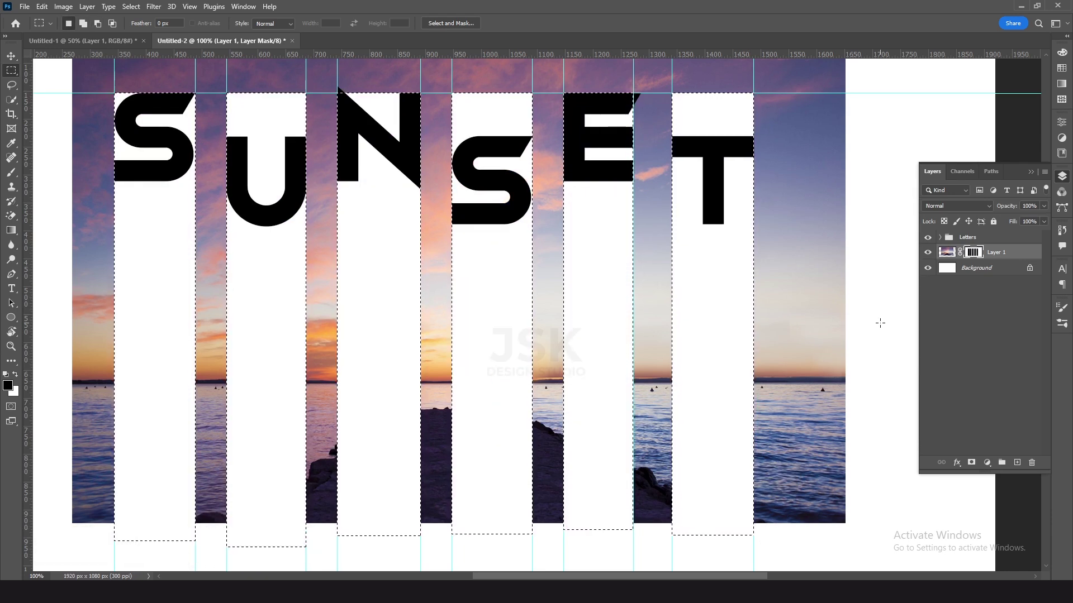
key("ctrl+minus")
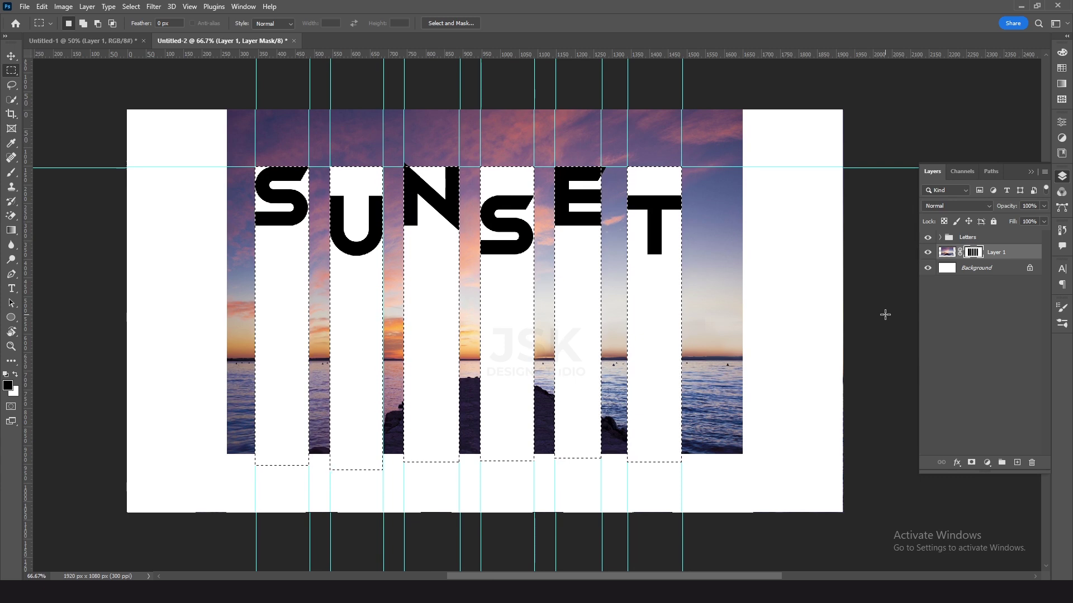
key("ctrl+d")
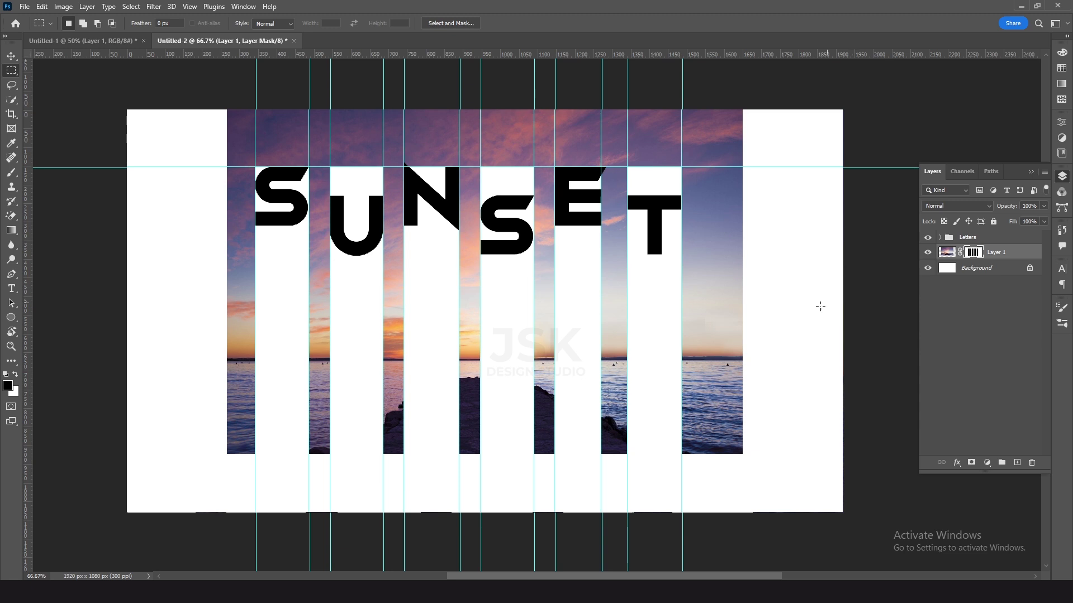
key("ctrl+i")
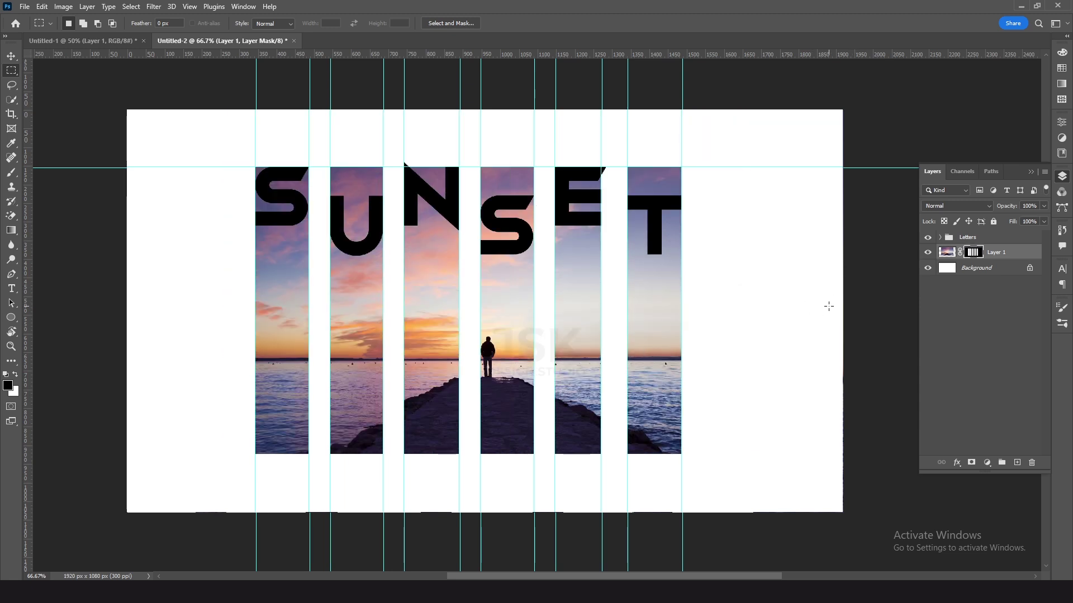
key("v")
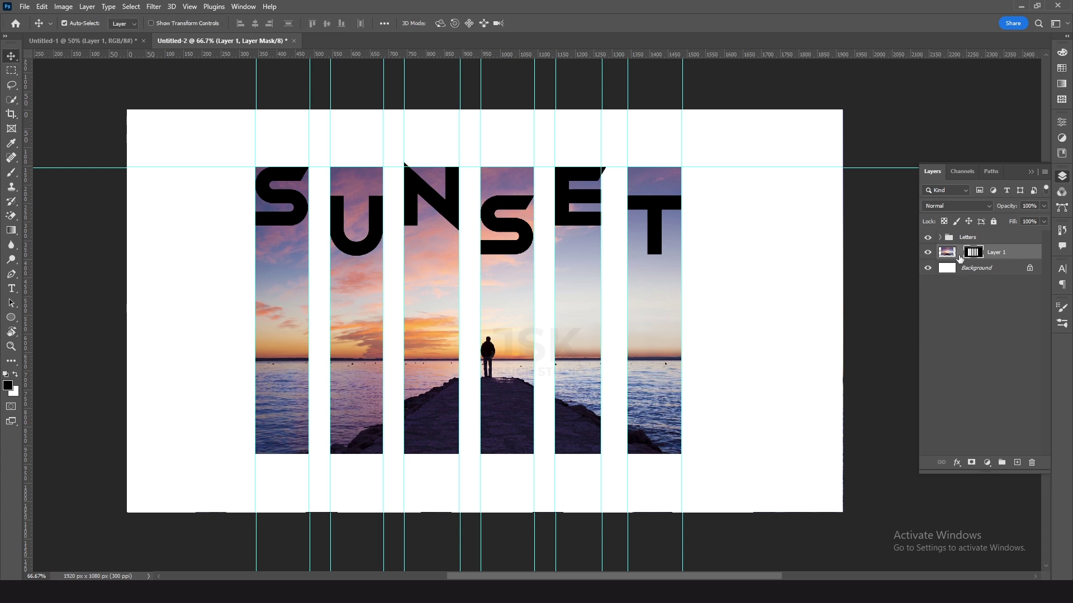
Unlink the mask, enlarge the photo to about 117% shifted up-right, and duplicate it above Letters
left_click(959, 255)
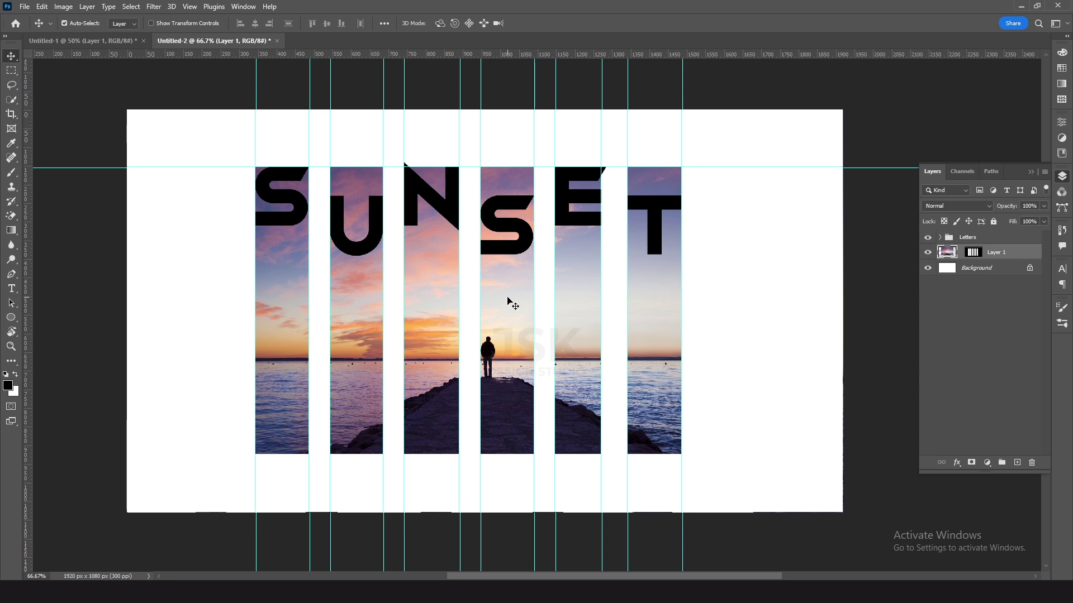
key("ctrl+t")
left_click_drag(516, 307, 531, 311)
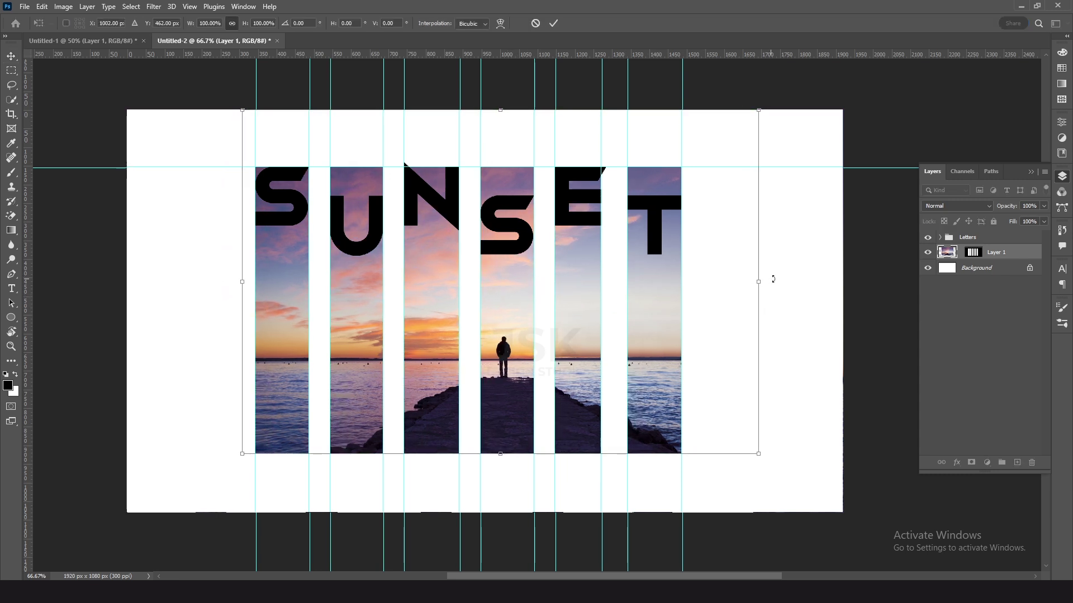
left_click_drag(760, 282, 802, 281)
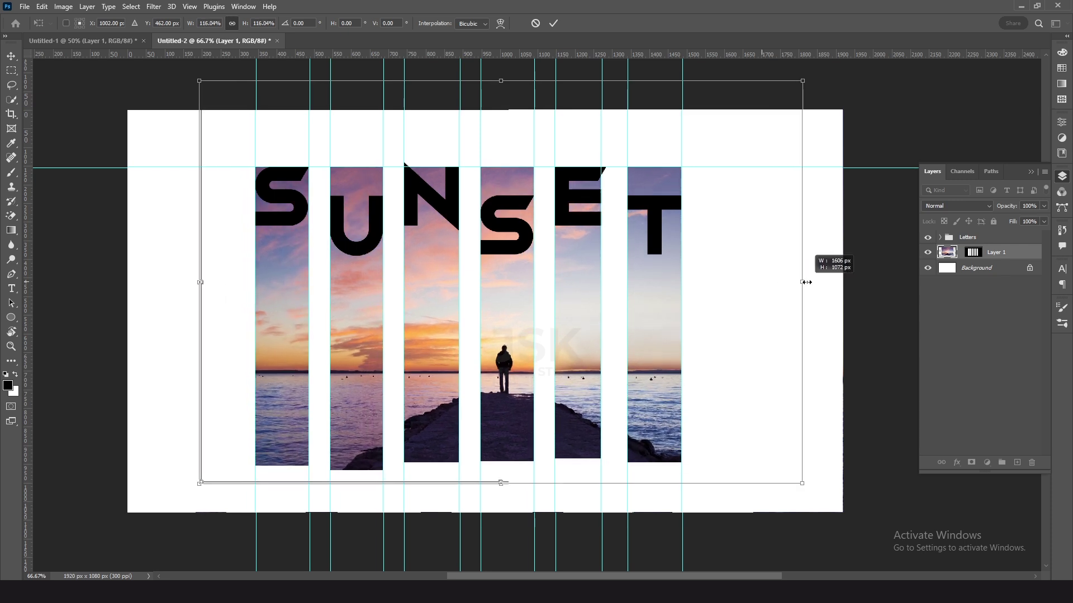
left_click_drag(748, 333, 749, 306)
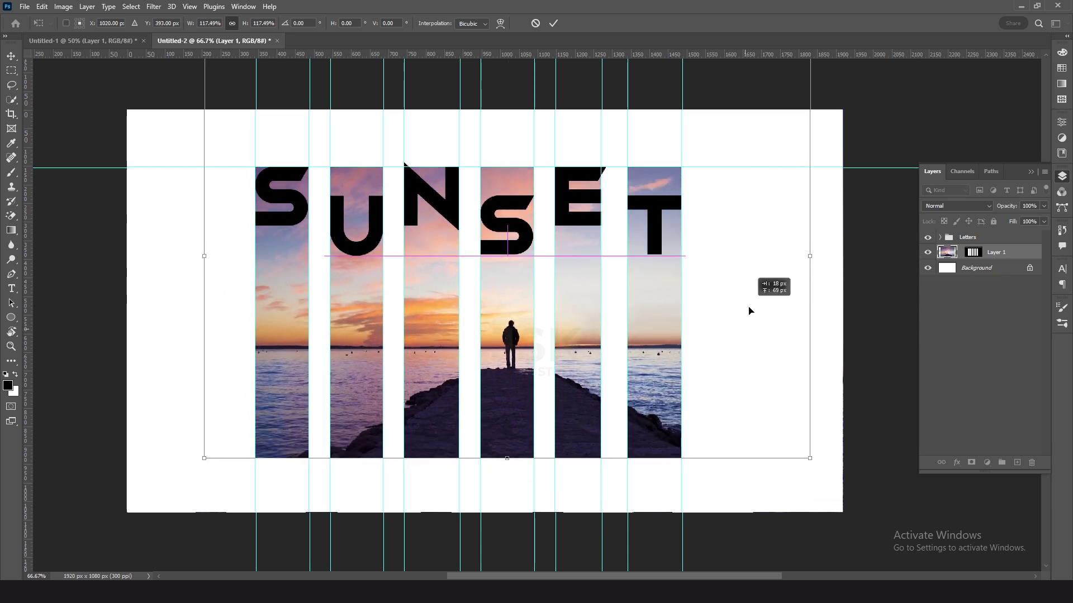
key("Return")
left_click_drag(994, 256, 995, 236)
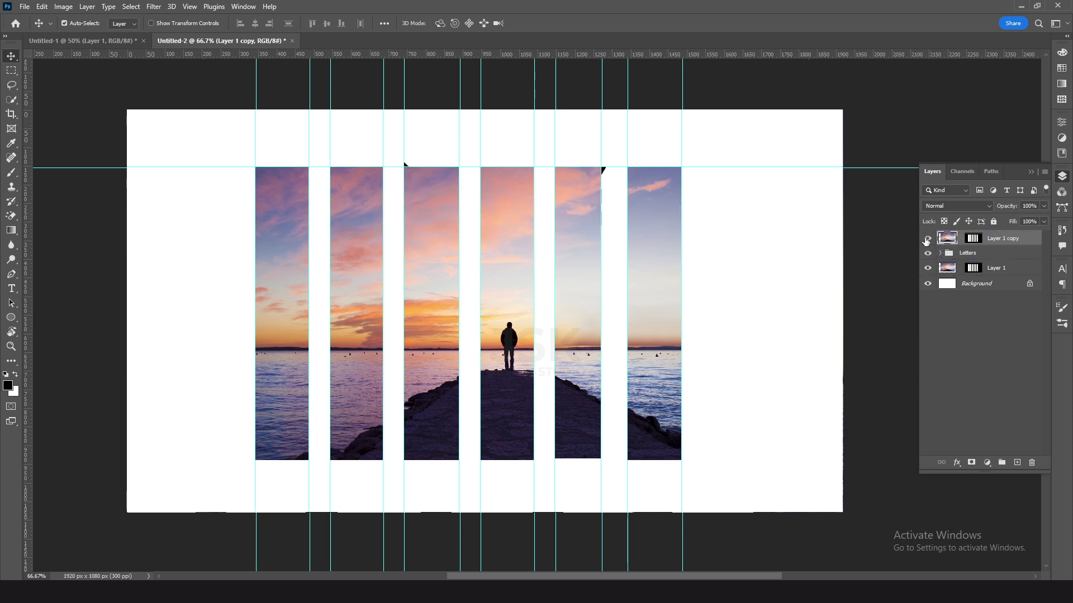
Hide Layer 1 copy, target Layer 1's mask, and set up a 59 px Hard Round brush
left_click(927, 239)
left_click(979, 272)
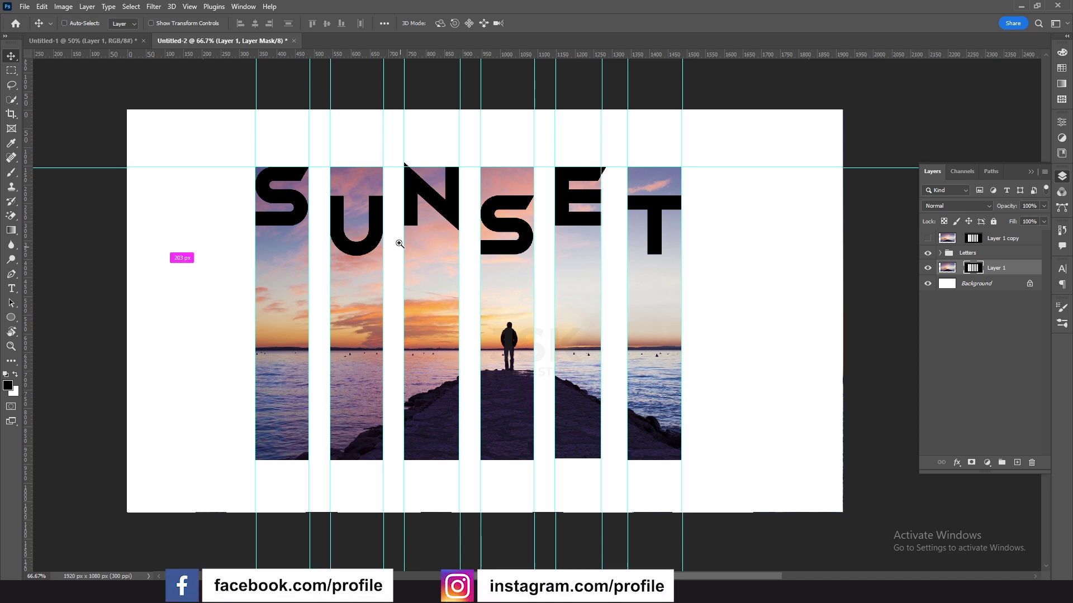
left_click(330, 228)
left_click(331, 228)
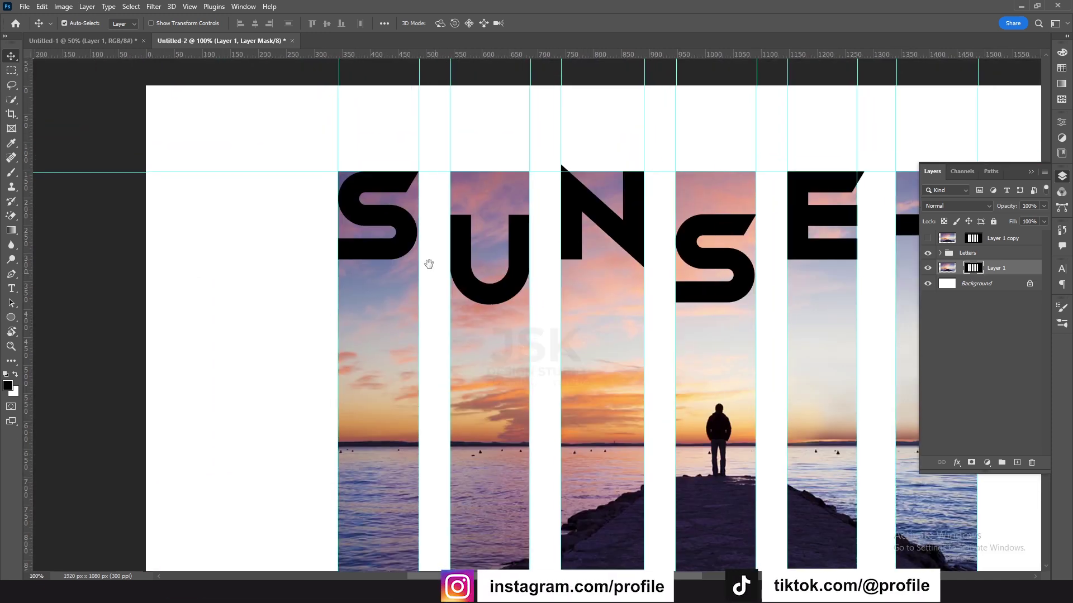
left_click(10, 174)
left_click(56, 171)
right_click(247, 249)
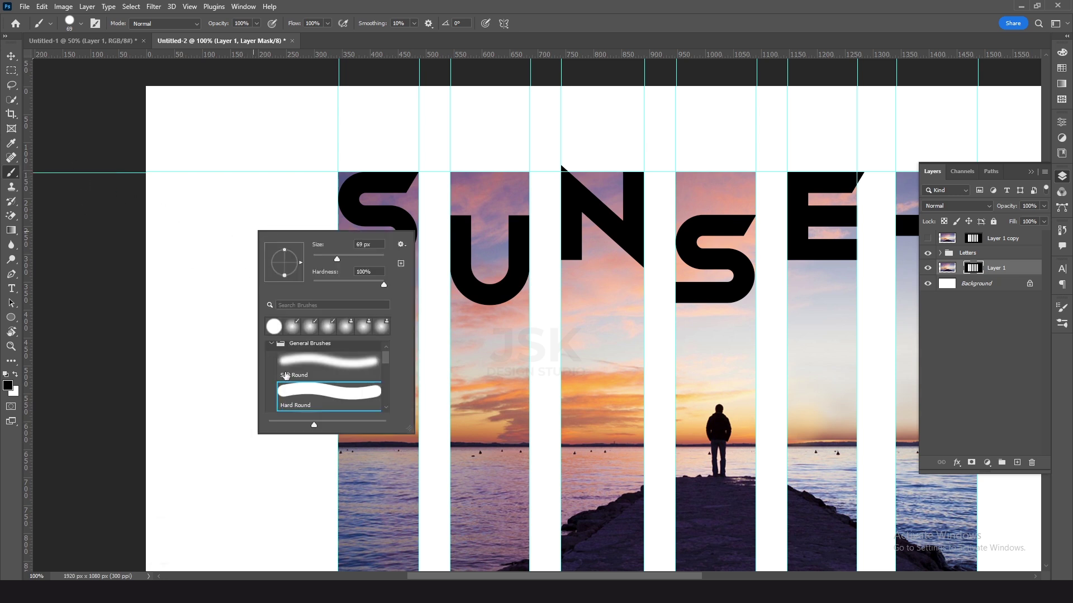
left_click(270, 343)
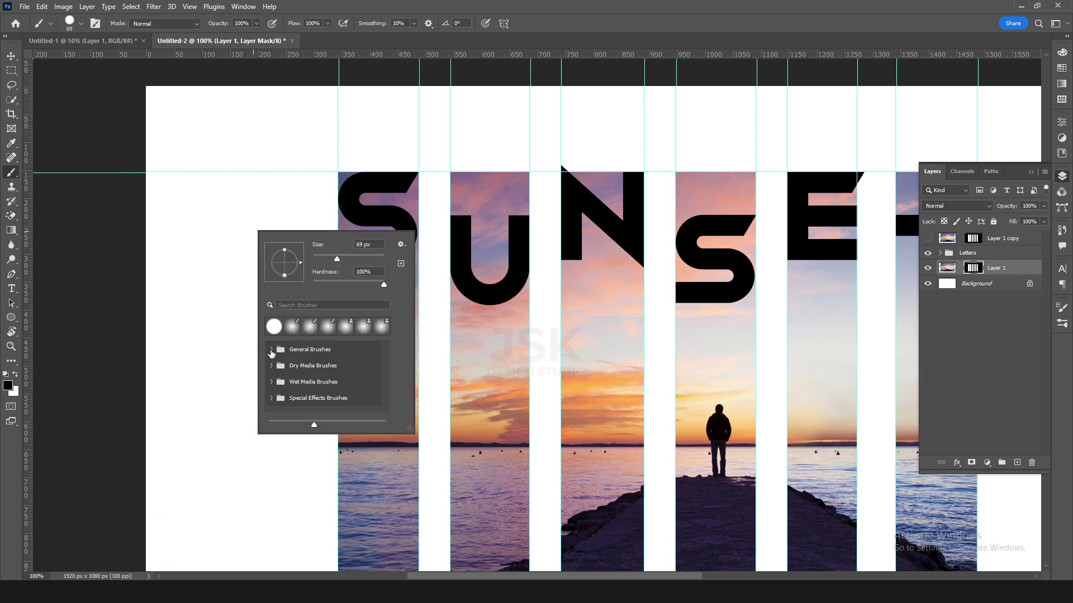
left_click(271, 350)
left_click(308, 411)
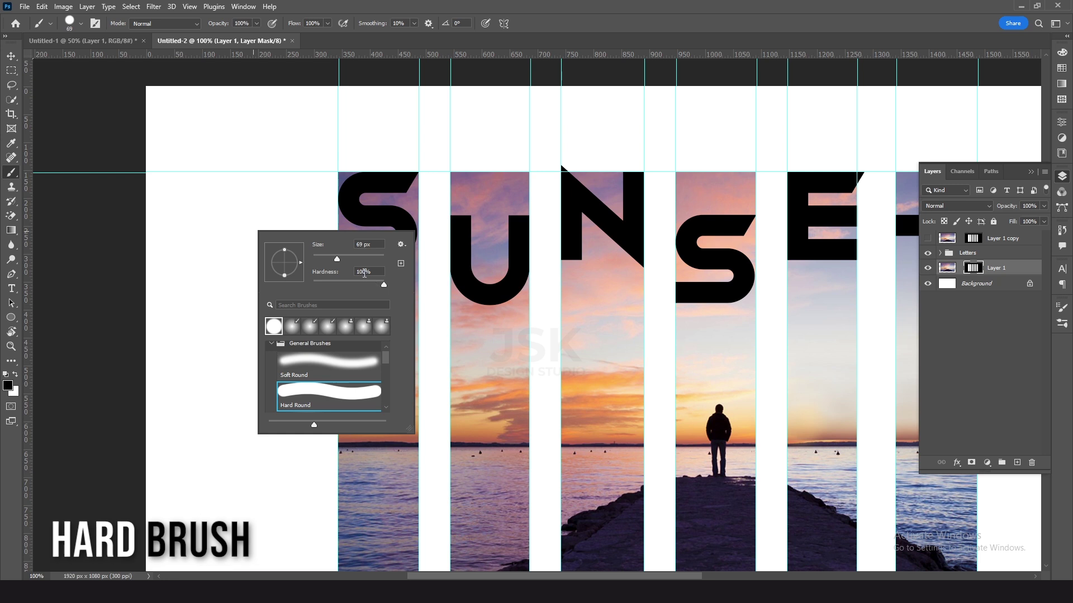
left_click_drag(334, 260, 333, 260)
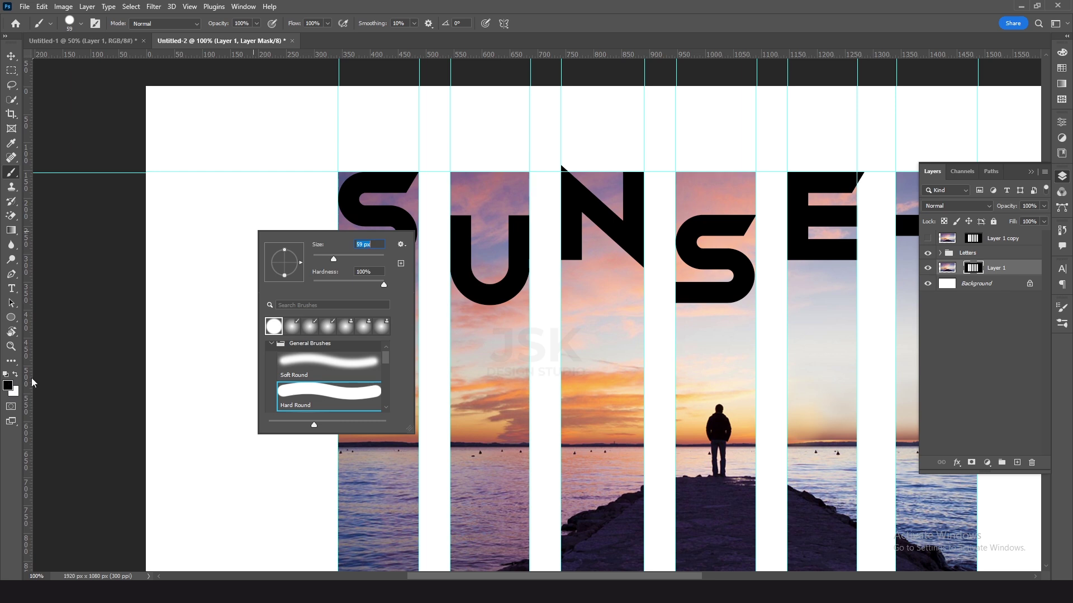
left_click(335, 172)
Paint the mask to remove the photo inside and above the S, U and N's diagonal
left_click(368, 198)
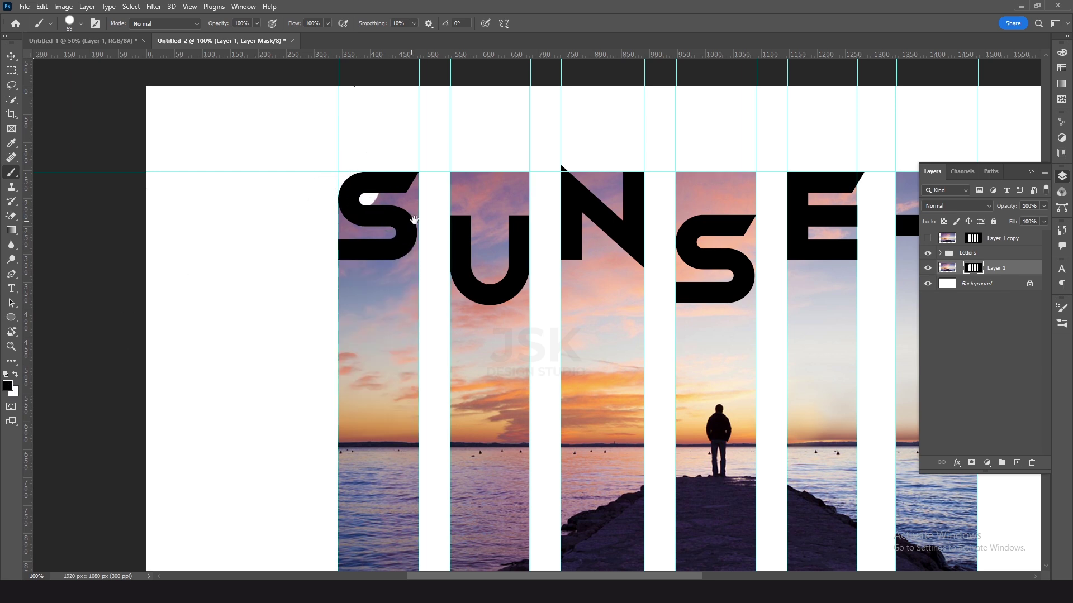
scroll(414, 219, "up", 1)
scroll(405, 211, "up", 1)
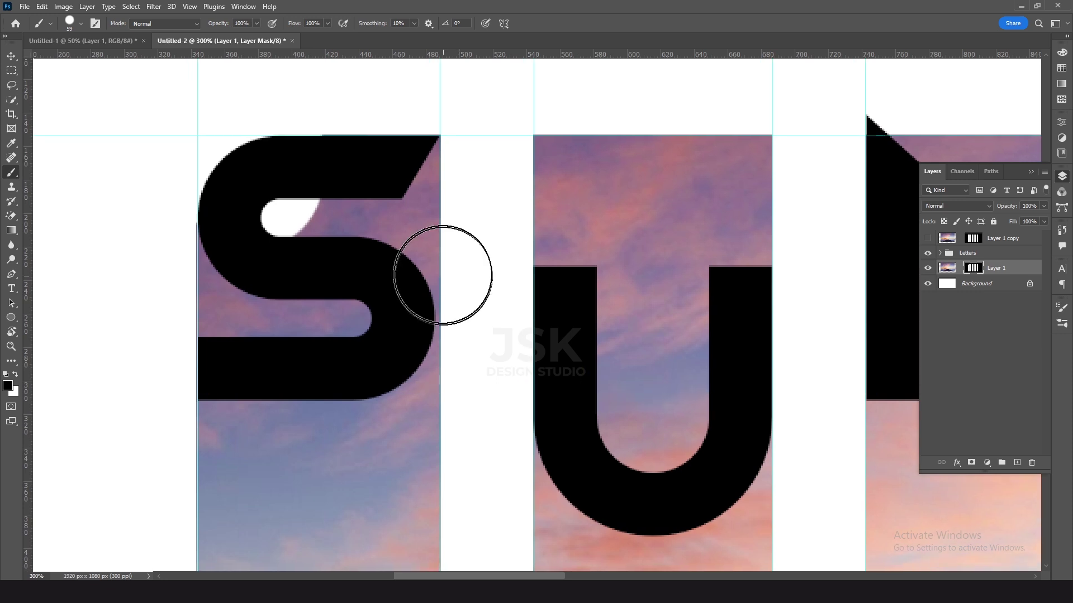
mouse_move(263, 283)
left_mouse_down()
mouse_move(374, 289)
mouse_move(287, 288)
mouse_move(251, 252)
mouse_move(324, 174)
left_mouse_up()
left_click_drag(355, 221, 166, 220)
mouse_move(463, 441)
left_mouse_down()
mouse_move(491, 408)
mouse_move(367, 288)
mouse_move(449, 179)
left_mouse_up()
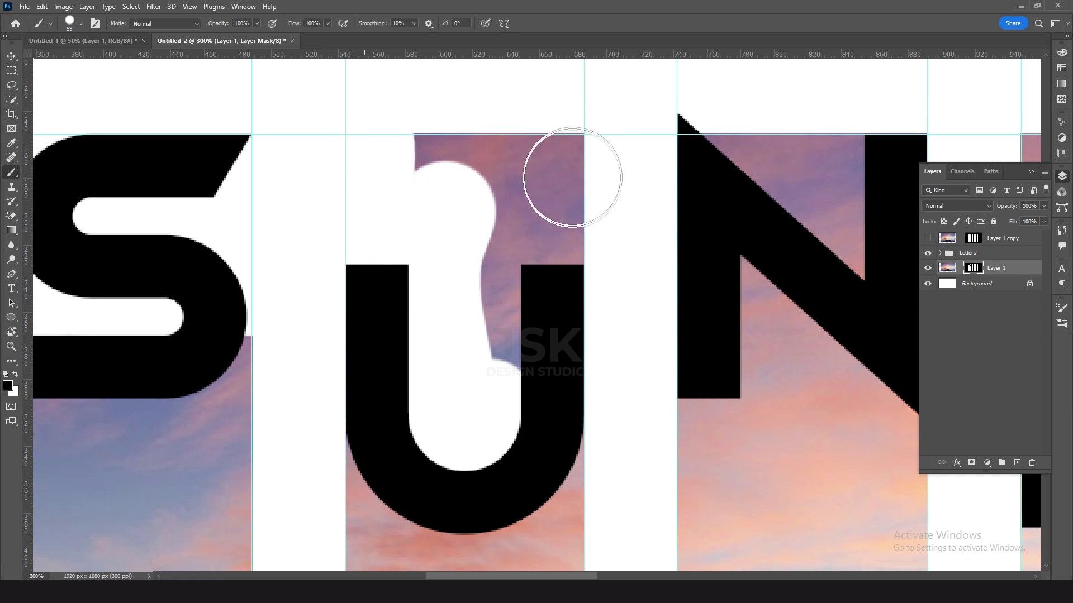
mouse_move(572, 178)
left_mouse_down()
mouse_move(560, 149)
mouse_move(441, 151)
left_mouse_up()
left_click_drag(666, 329, 364, 359)
mouse_move(622, 287)
left_mouse_down()
mouse_move(434, 178)
mouse_move(594, 163)
left_mouse_up()
left_click_drag(556, 360, 560, 340)
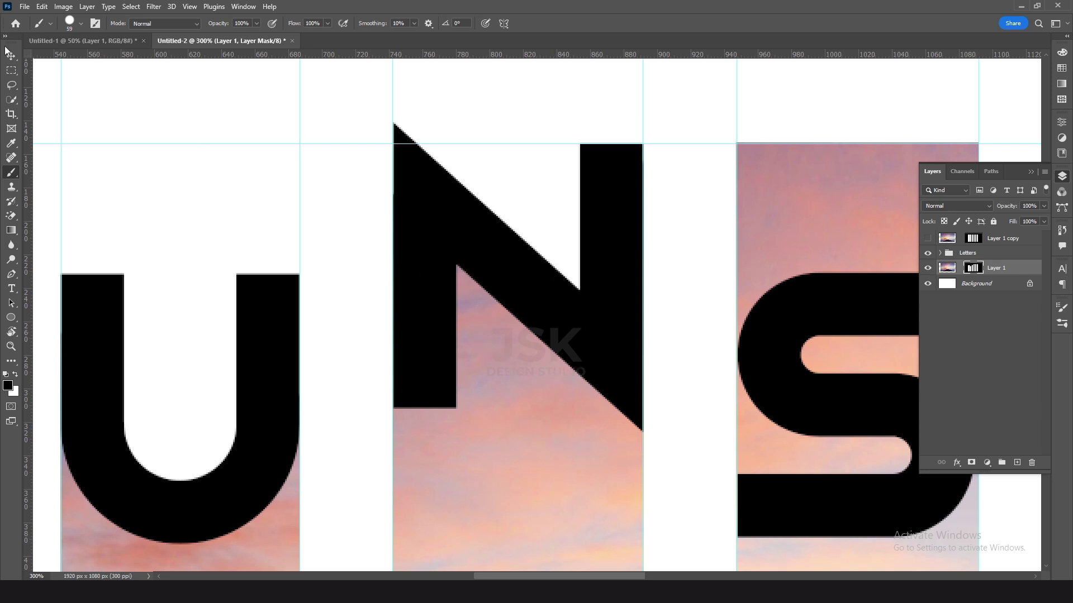
Clear the photo inside the N by painting out a rectangular selection on the mask
left_click(12, 71)
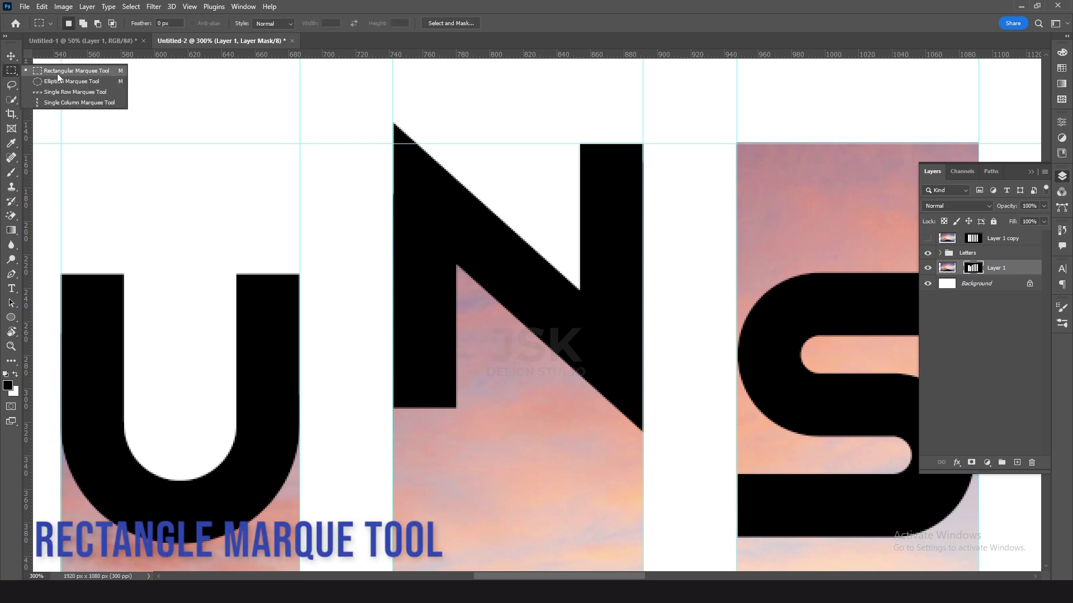
left_click(58, 71)
key("ctrl+plus")
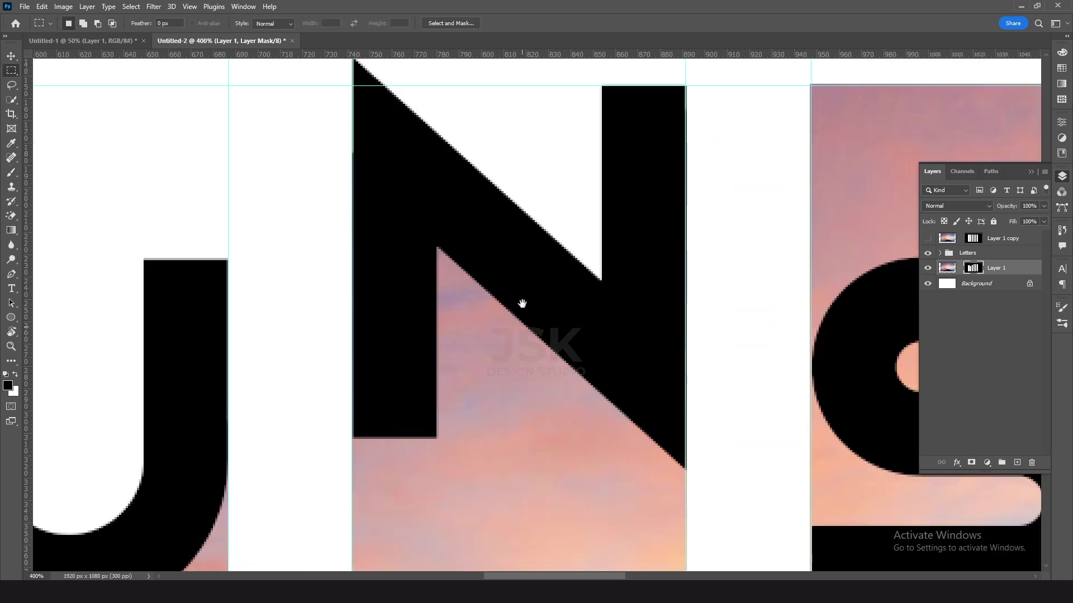
left_click_drag(382, 193, 662, 409)
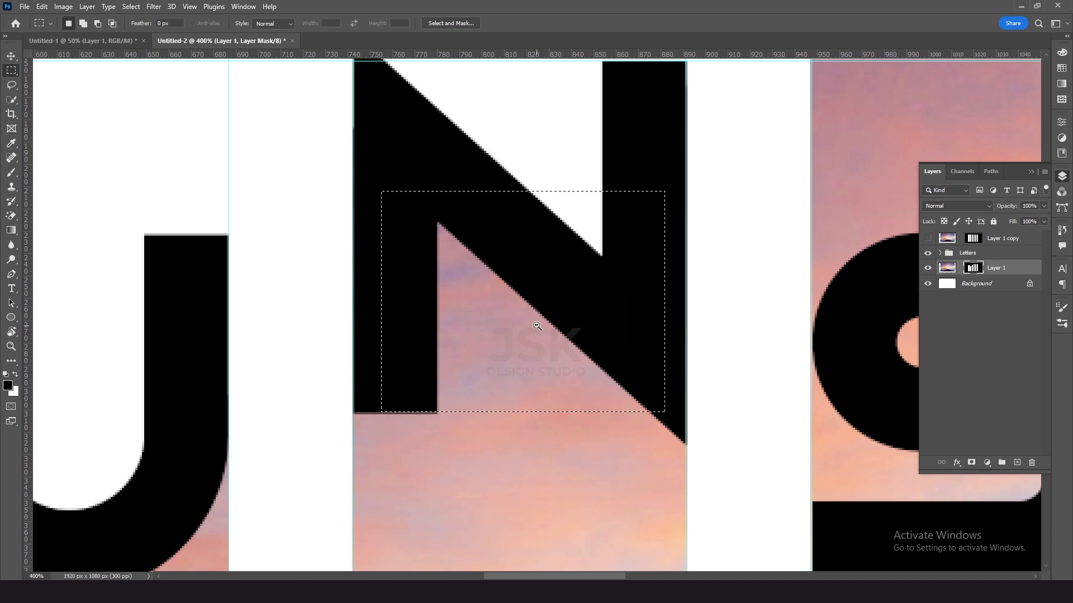
key("ctrl+minus")
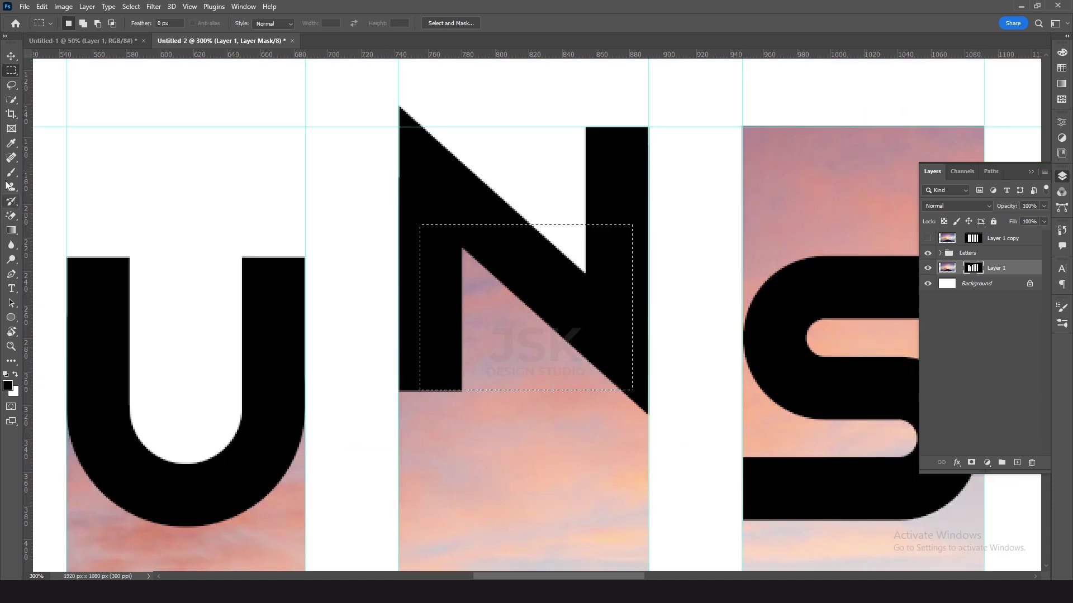
left_click(11, 172)
mouse_move(495, 292)
left_mouse_down()
mouse_move(491, 271)
mouse_move(507, 335)
mouse_move(587, 359)
mouse_move(462, 296)
left_mouse_up()
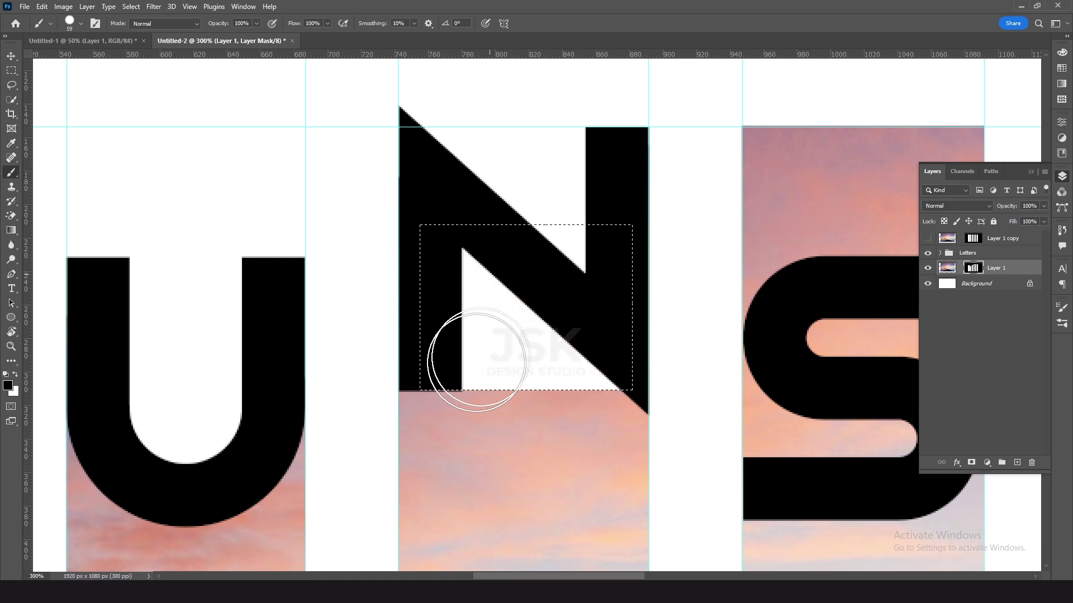
key("ctrl+d")
Paint out the sky above the second S, between the E's bars and beside the T
left_click_drag(437, 355, 395, 351)
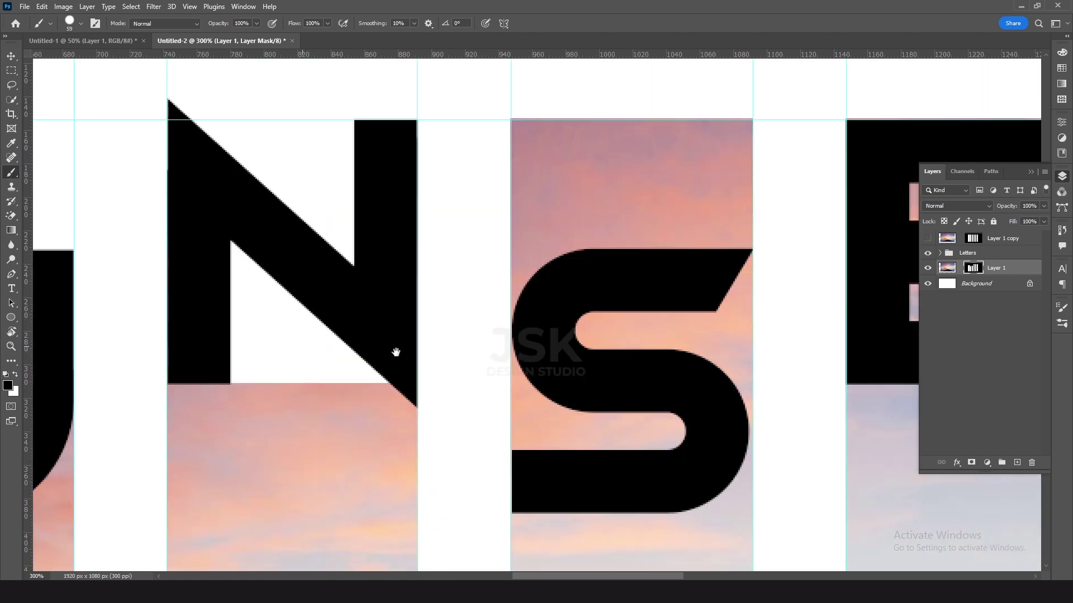
scroll(598, 354, "down", 2)
scroll(536, 358, "up", 2)
mouse_move(490, 378)
left_mouse_down()
mouse_move(510, 124)
mouse_move(561, 186)
left_mouse_up()
left_click_drag(911, 283, 547, 310)
mouse_move(618, 311)
left_mouse_down()
mouse_move(618, 210)
mouse_move(546, 283)
left_mouse_up()
mouse_move(713, 312)
left_mouse_down()
mouse_move(485, 304)
mouse_move(429, 258)
left_mouse_up()
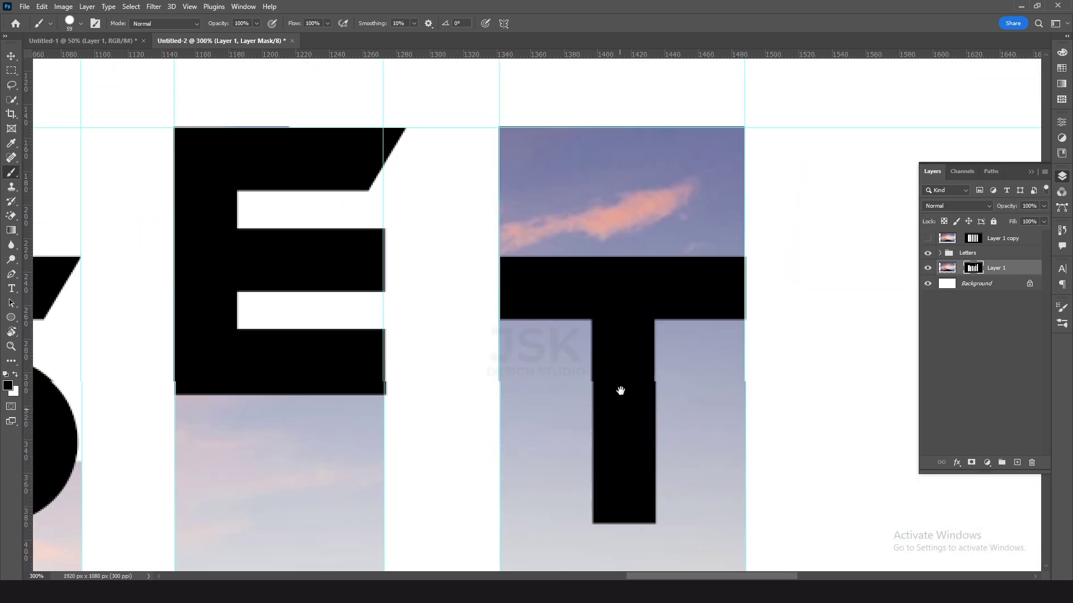
mouse_move(618, 418)
left_mouse_down()
mouse_move(786, 412)
mouse_move(509, 302)
mouse_move(690, 91)
mouse_move(563, 300)
left_mouse_up()
key("ctrl+minus")
key("ctrl+minus")
key("ctrl+minus")
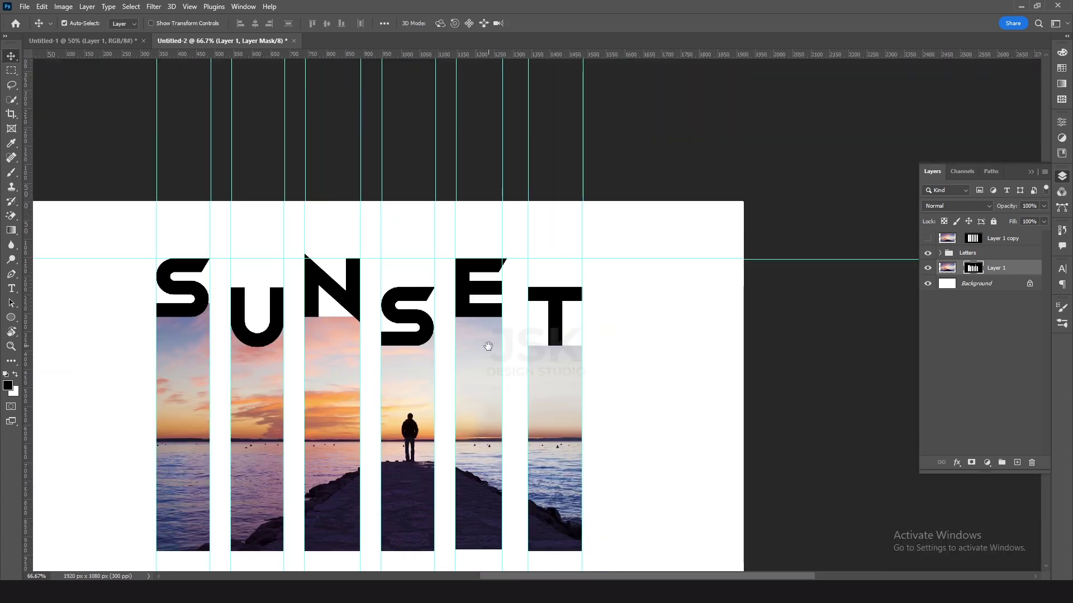
Show Layer 1 copy, delete its layer mask, and clip it to the Letters group
left_click_drag(485, 342, 567, 276)
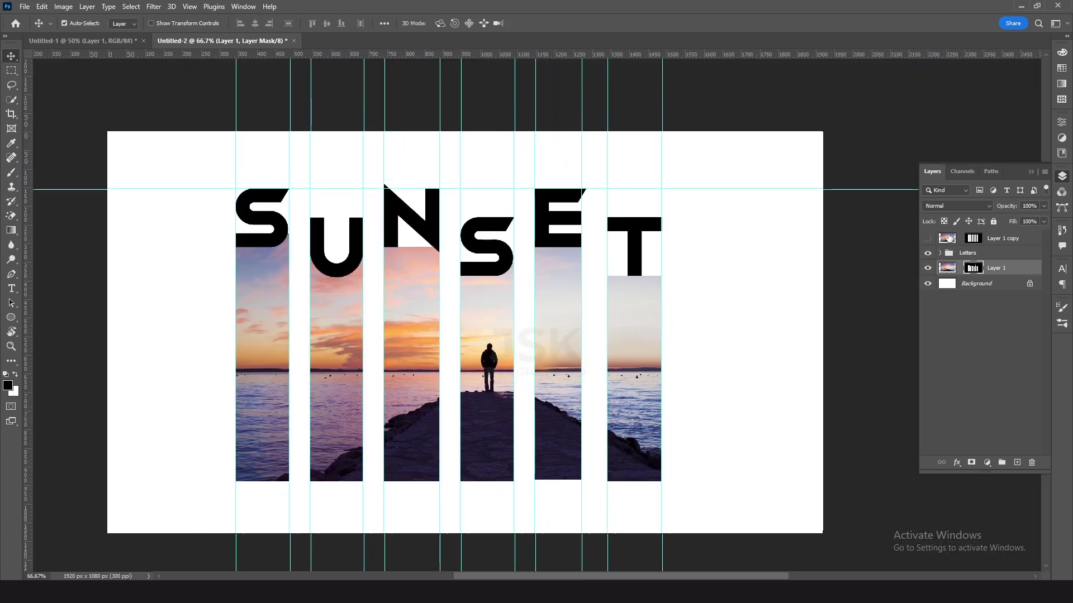
left_click(996, 241)
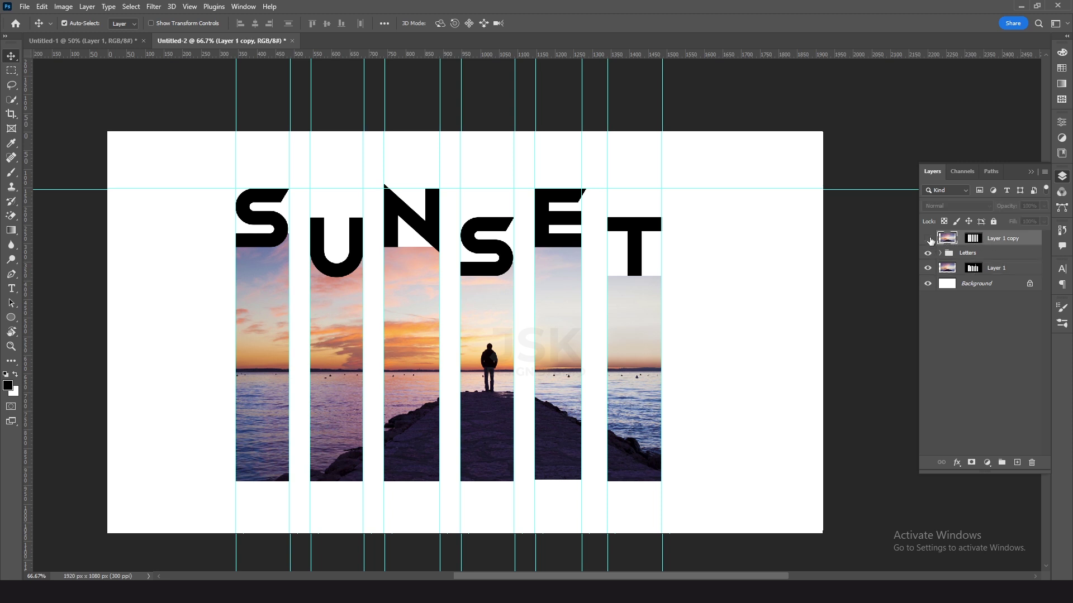
left_click(928, 239)
left_click(972, 239)
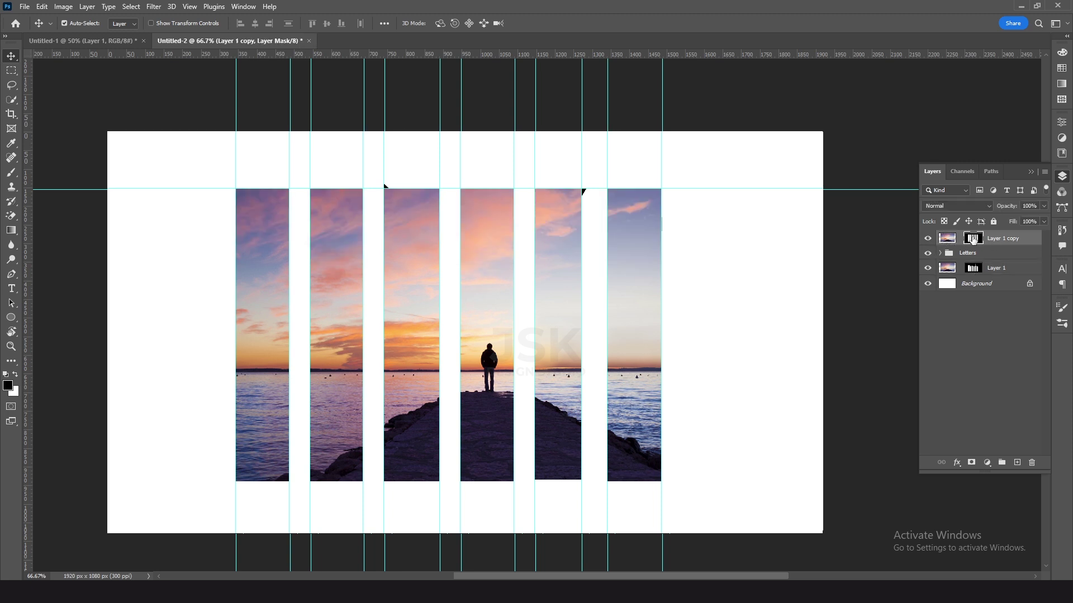
right_click(972, 239)
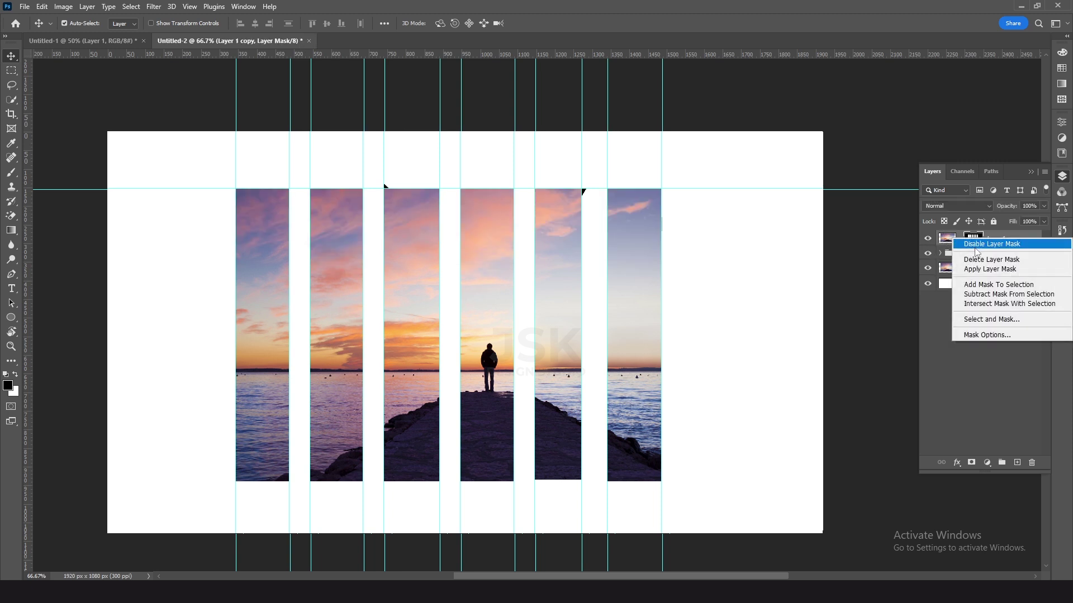
left_click(973, 261)
right_click(967, 239)
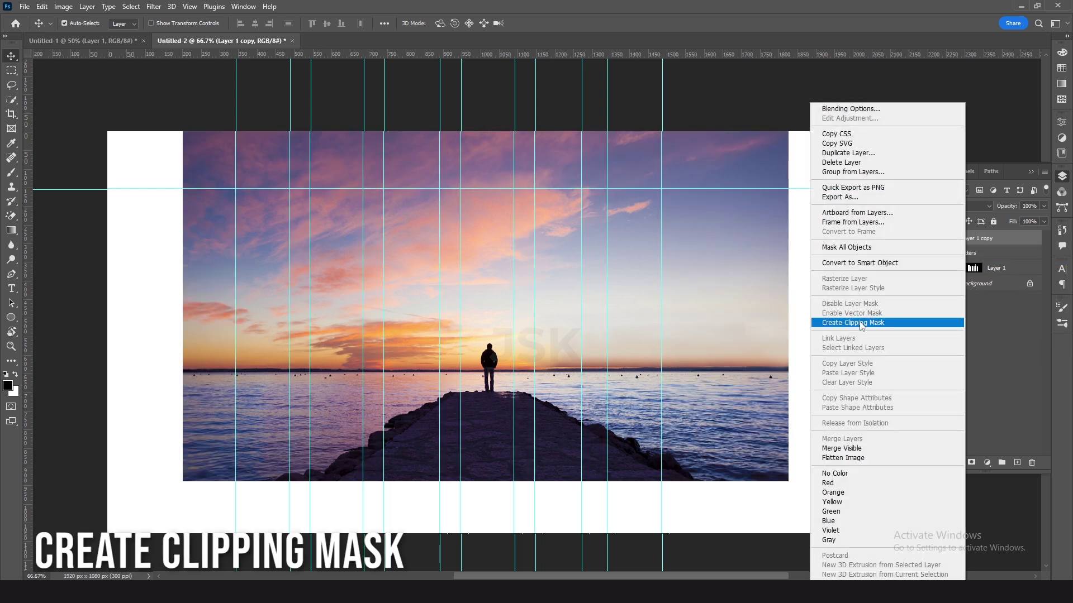
left_click(853, 323)
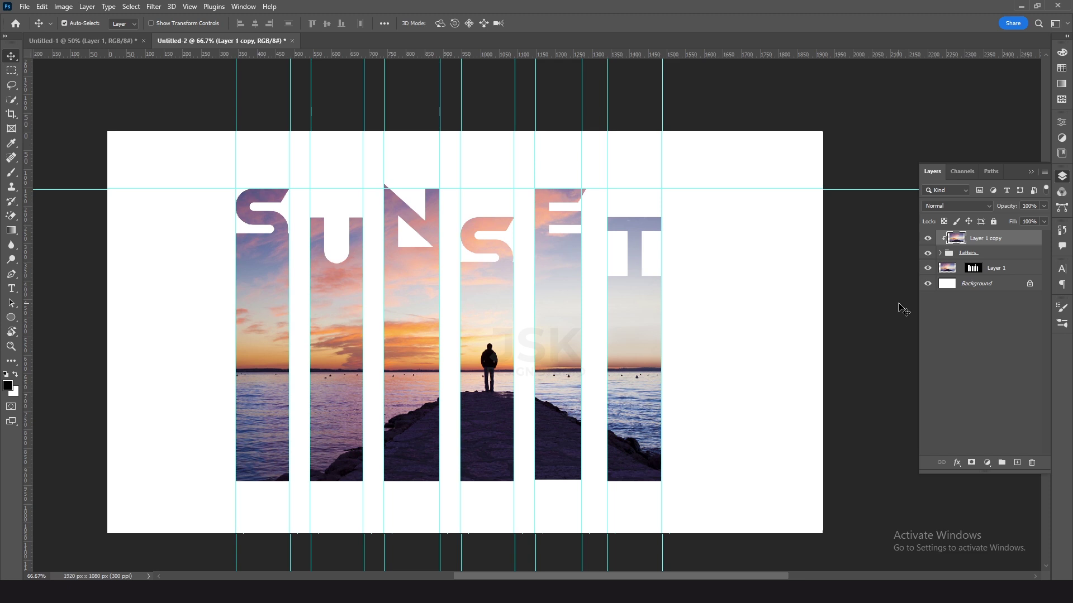
left_click(185, 10)
mouse_move(218, 300)
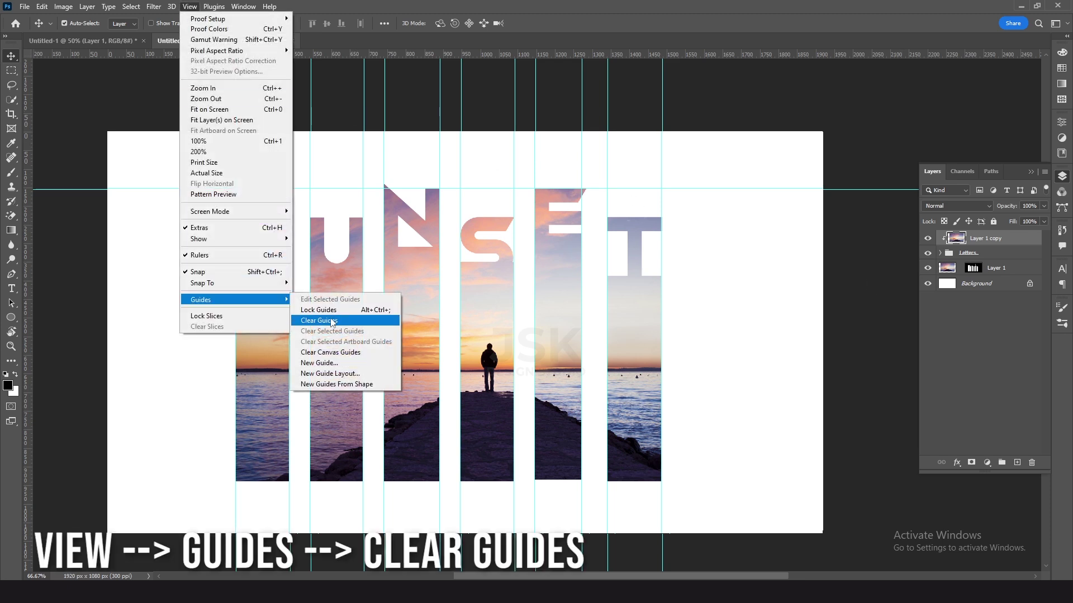
Clear all guides, hide the Background, and stamp the visible artwork into Layer 2
left_click(329, 321)
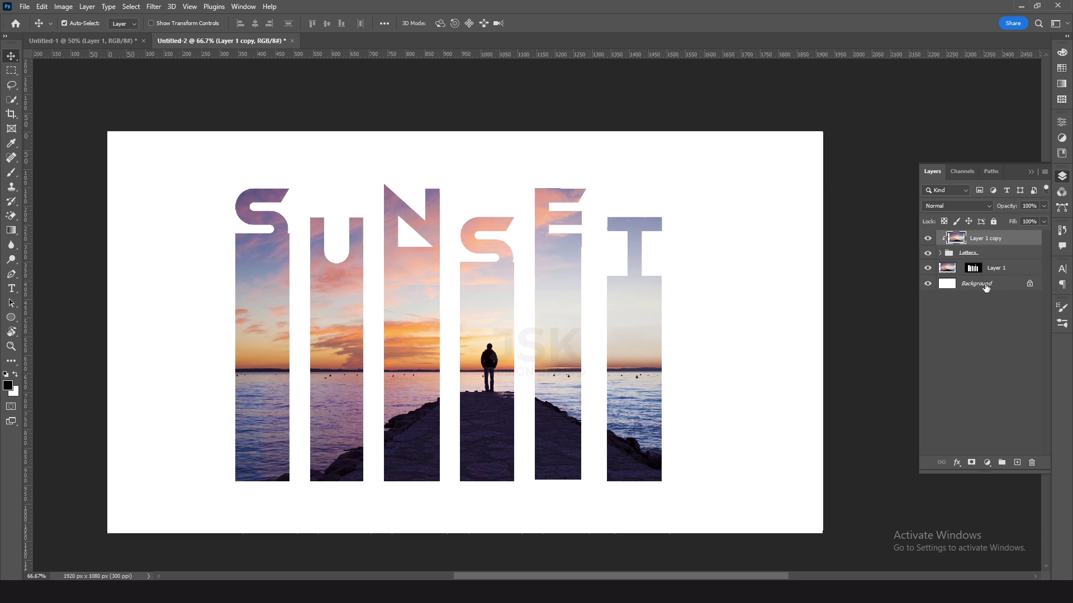
left_click(927, 284)
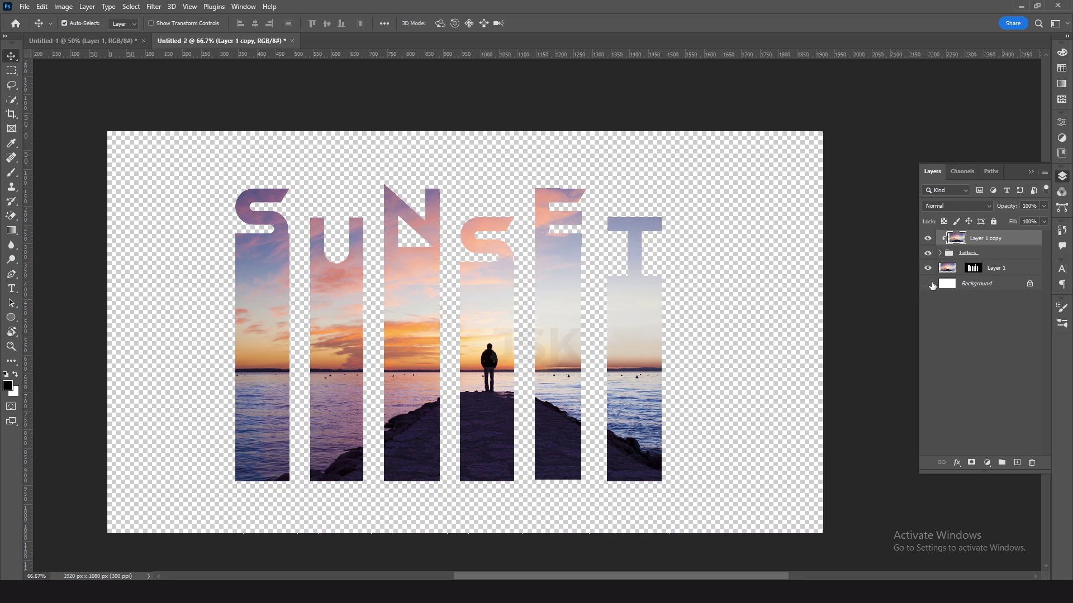
key("ctrl+alt+shift+e")
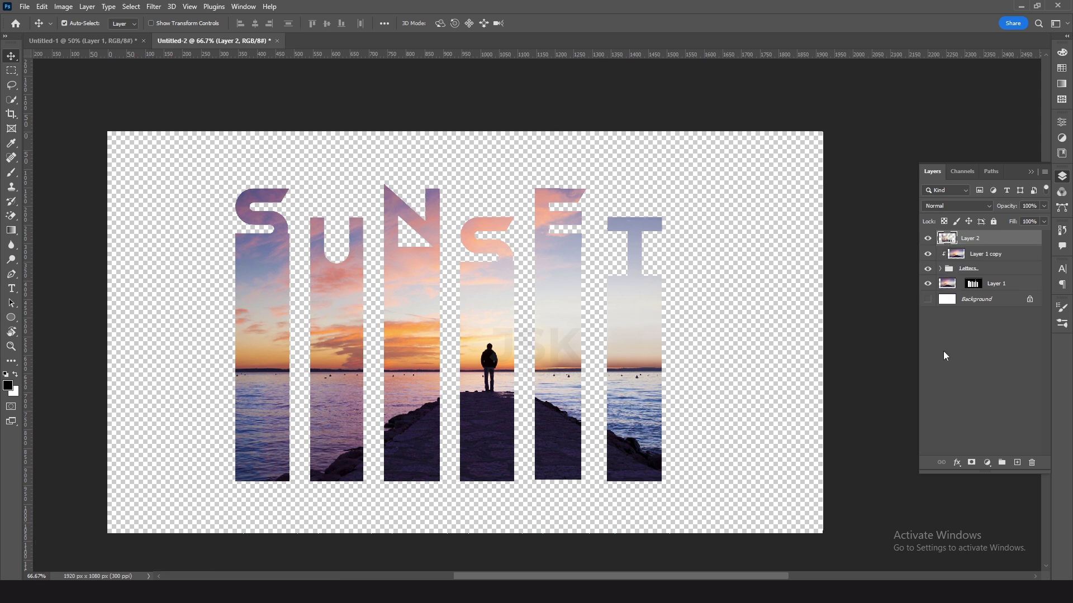
Add a layer mask to Layer 2 and select a band across the strip bottoms
left_click(971, 464)
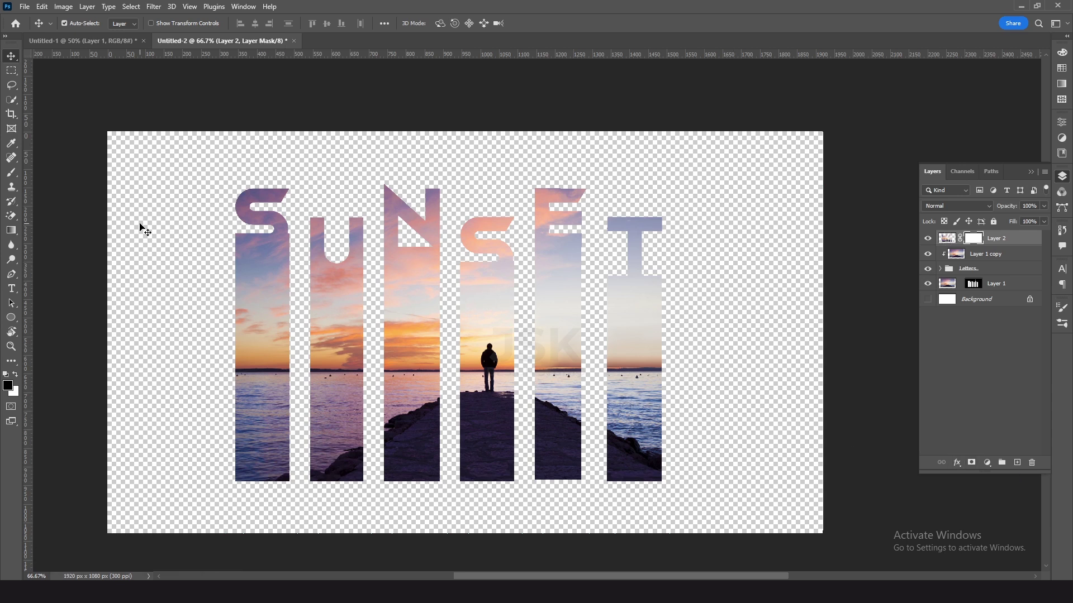
right_click(11, 70)
left_click(56, 73)
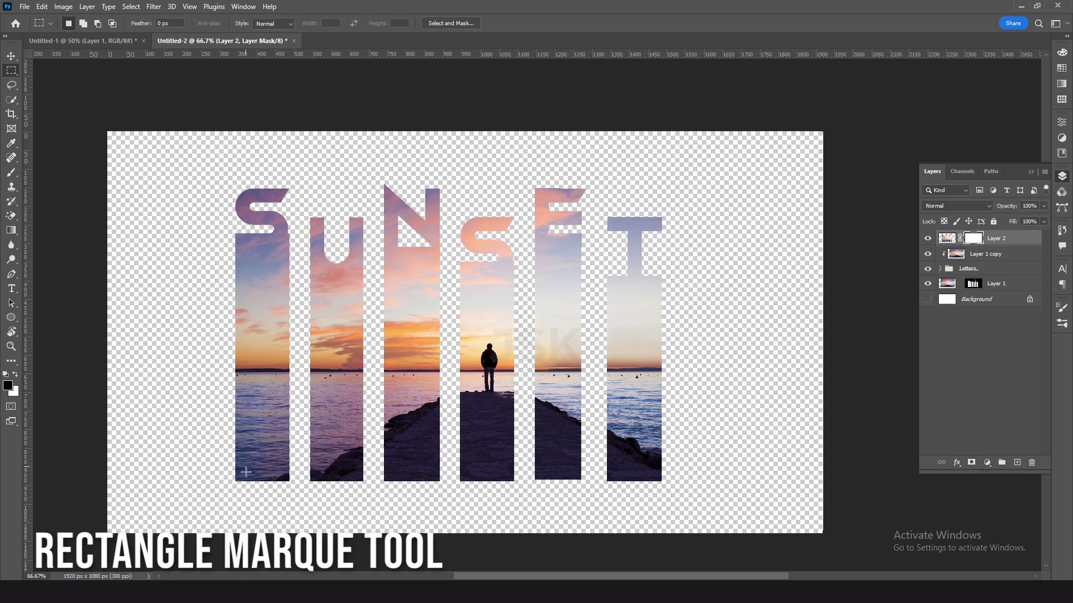
left_click_drag(216, 449, 688, 512)
key("v")
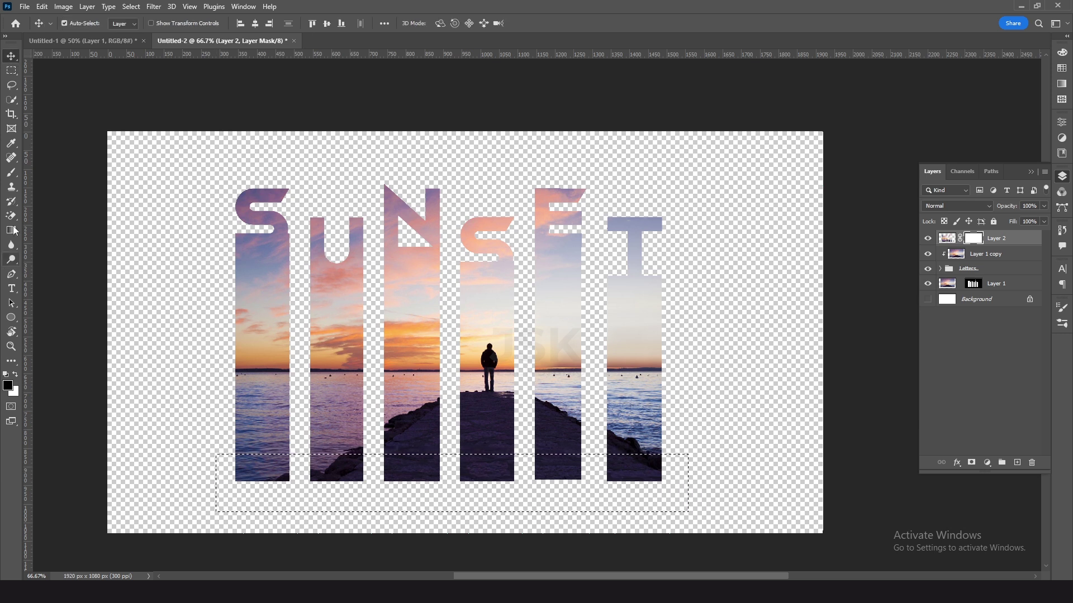
Paint black inside the band to shorten the S, N and E strips, then deselect
key("b")
right_click(11, 172)
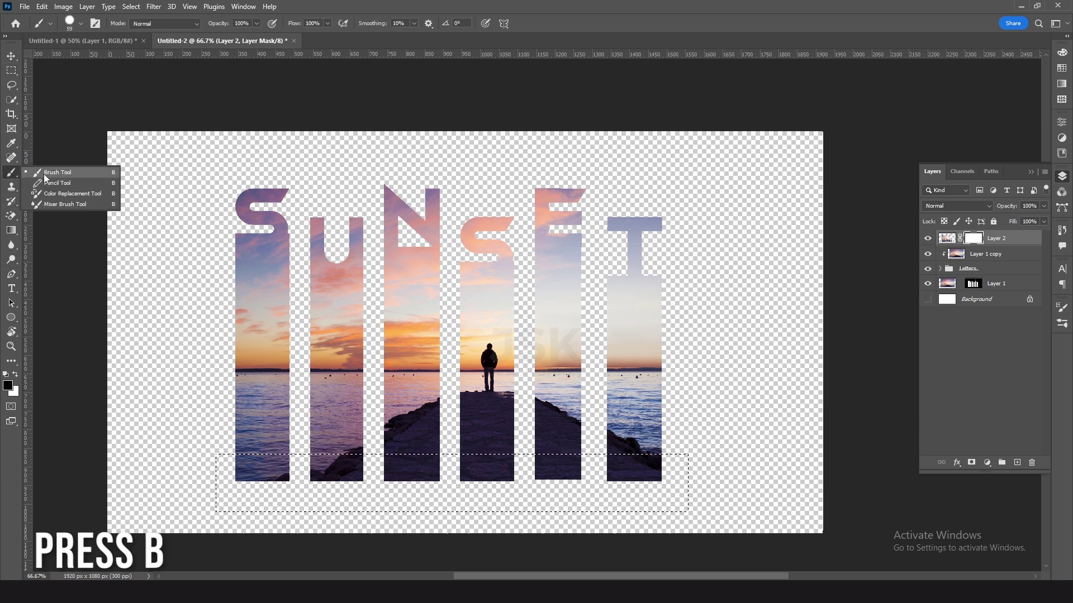
left_click(52, 175)
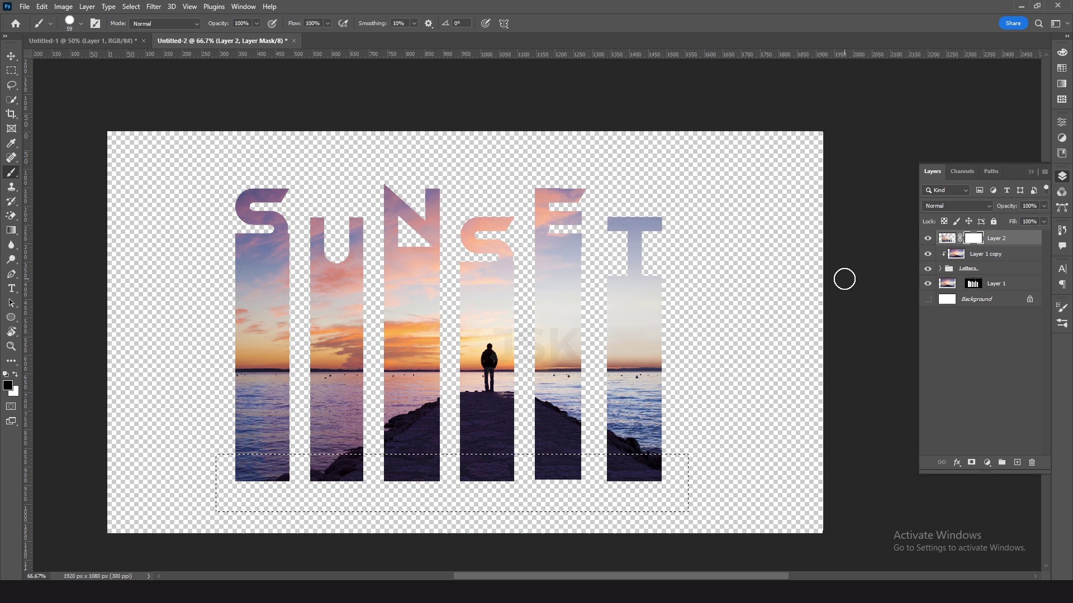
left_click_drag(928, 254, 922, 286)
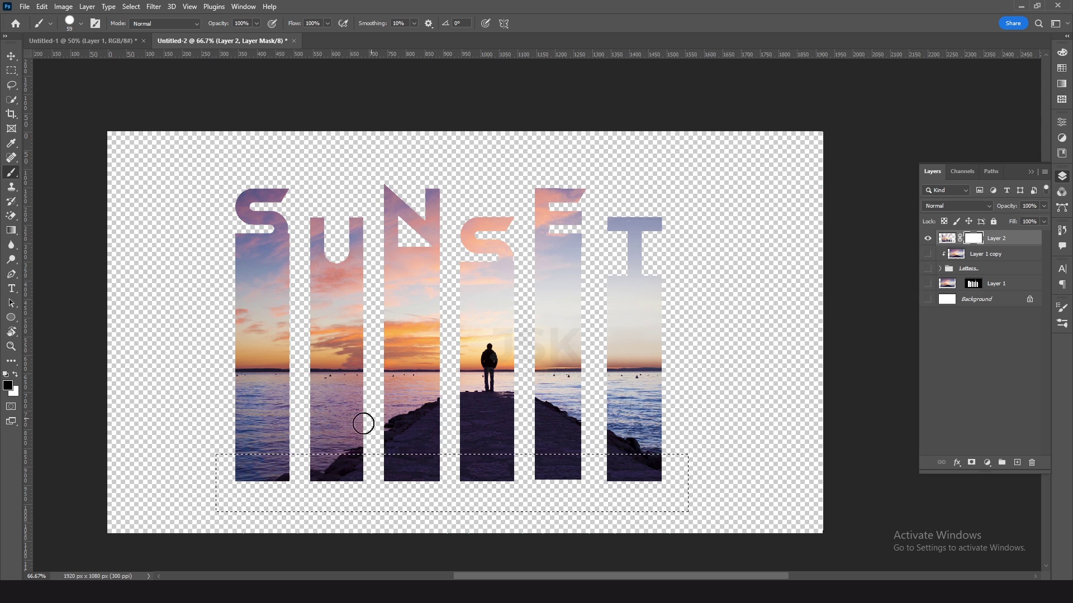
mouse_move(241, 459)
left_mouse_down()
mouse_move(281, 481)
mouse_move(234, 472)
left_mouse_up()
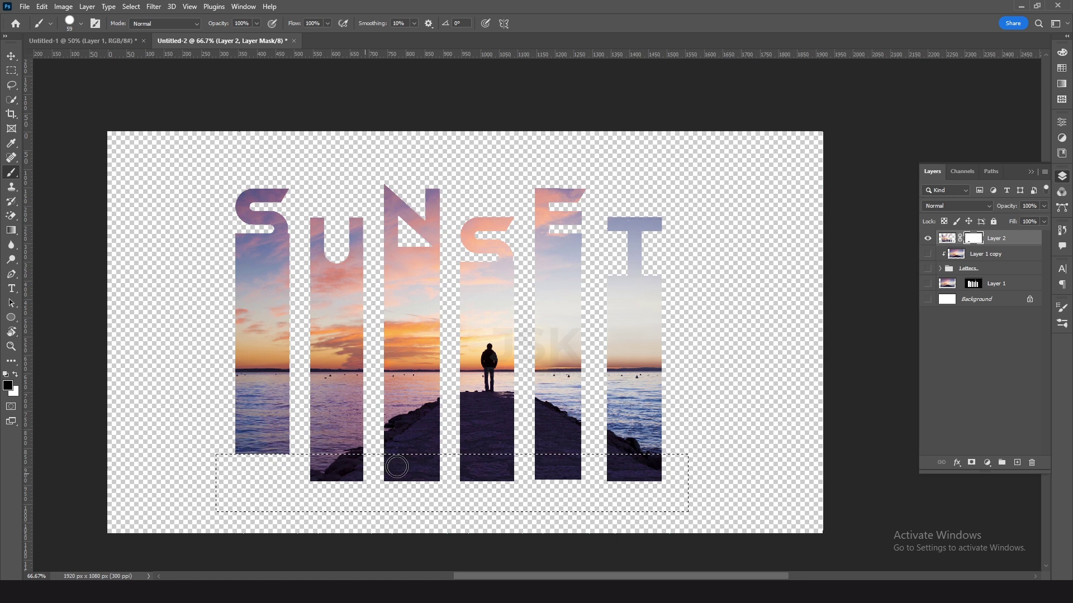
mouse_move(390, 458)
left_mouse_down()
mouse_move(416, 458)
mouse_move(433, 476)
left_mouse_up()
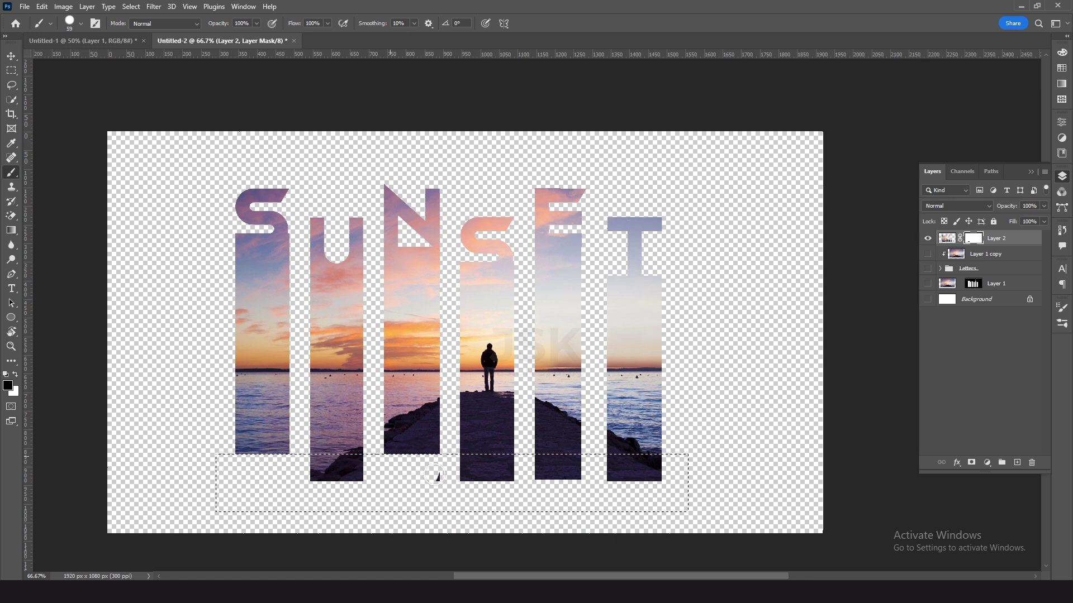
mouse_move(531, 459)
left_mouse_down()
mouse_move(567, 489)
mouse_move(574, 462)
mouse_move(546, 455)
left_mouse_up()
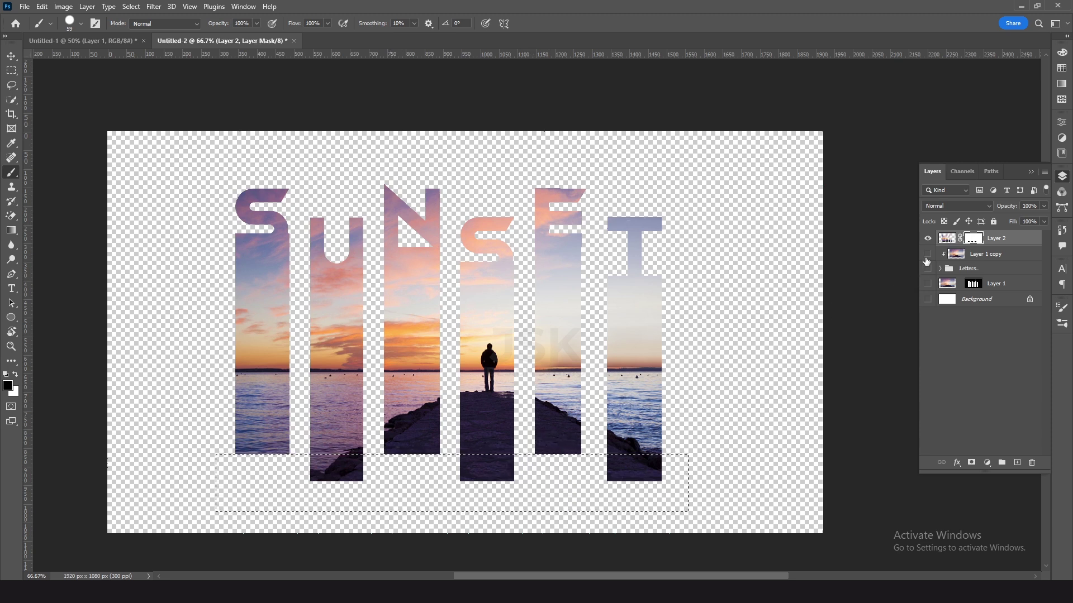
key("ctrl+d")
key("v")
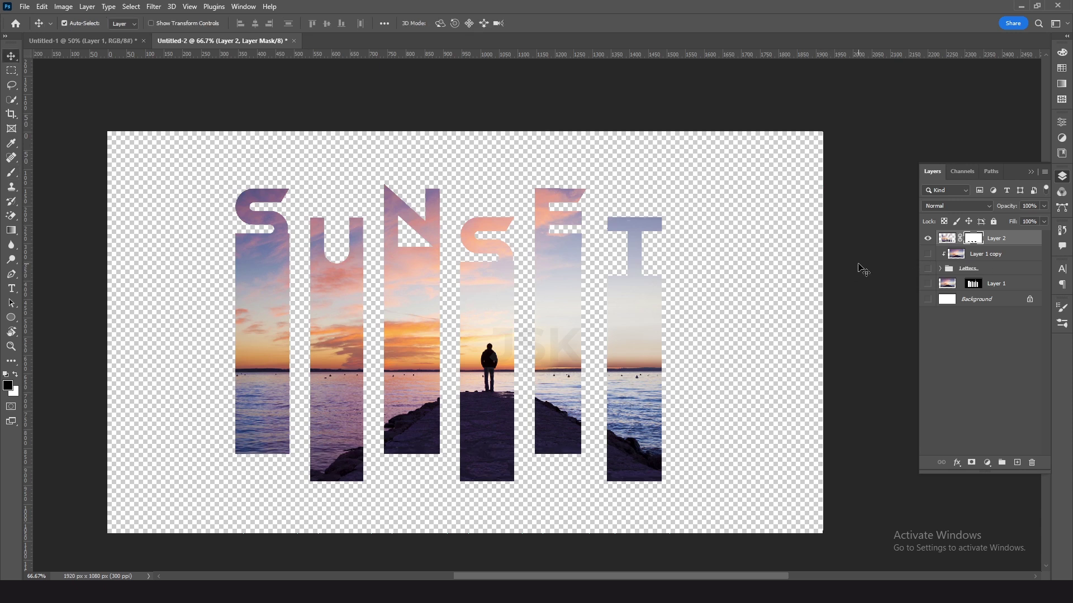
key("ctrl+2")
Show the Background and add a drop shadow: 51% opacity, 132° angle, distance 4, spread 10, size 84
left_click(927, 300)
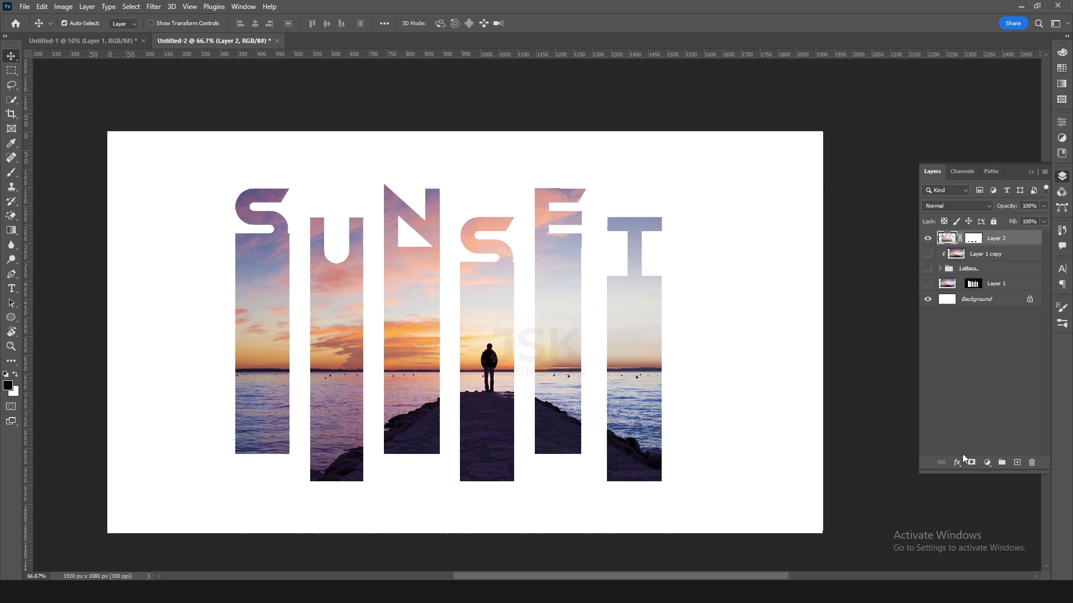
left_click(957, 467)
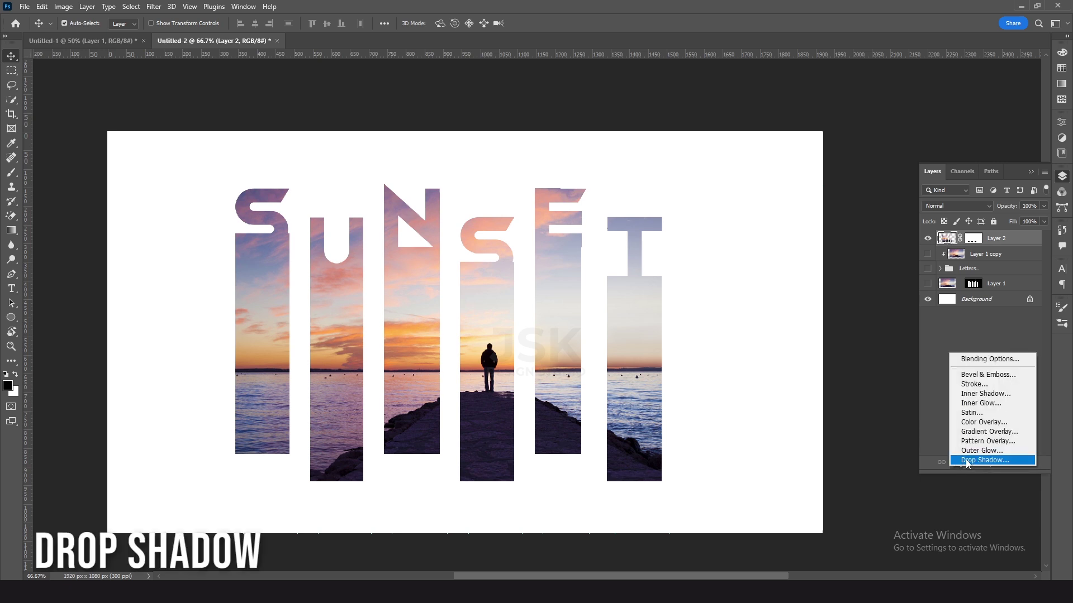
left_click(965, 459)
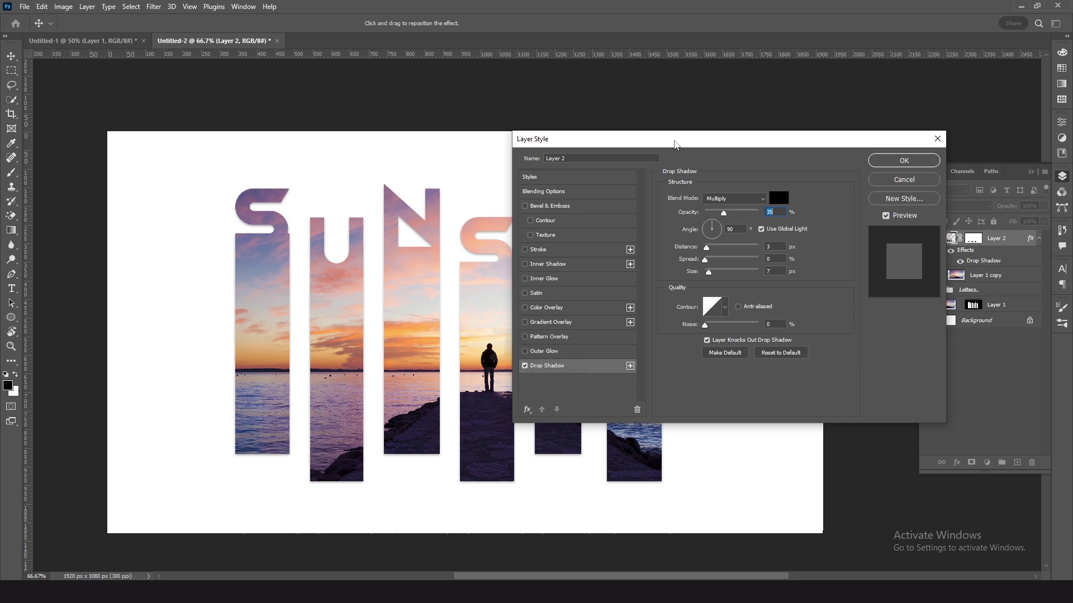
left_click_drag(674, 144, 746, 145)
left_click_drag(795, 213, 815, 215)
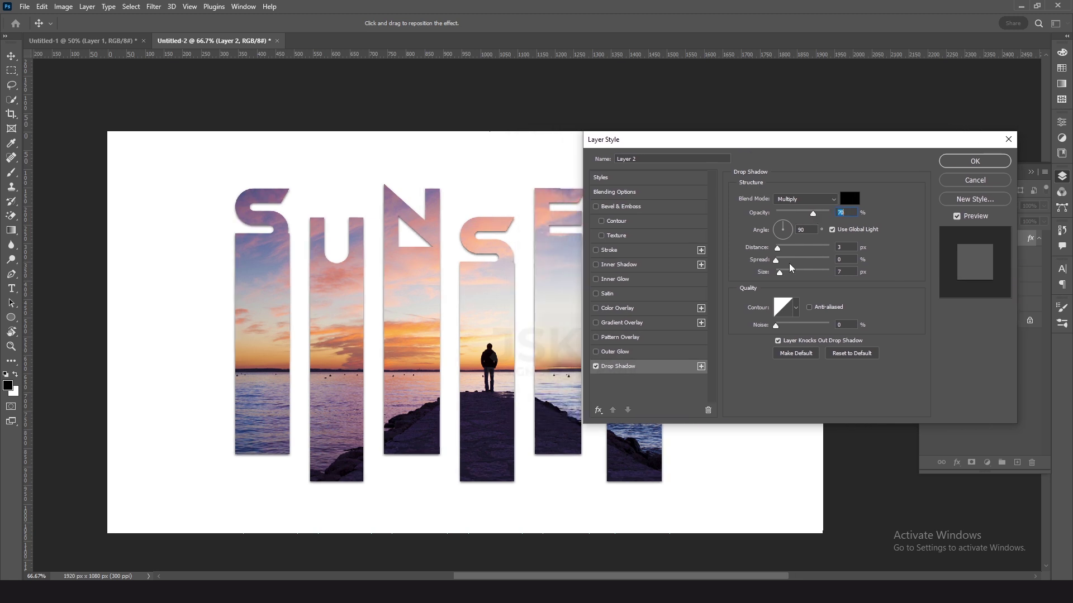
left_click_drag(779, 273, 786, 273)
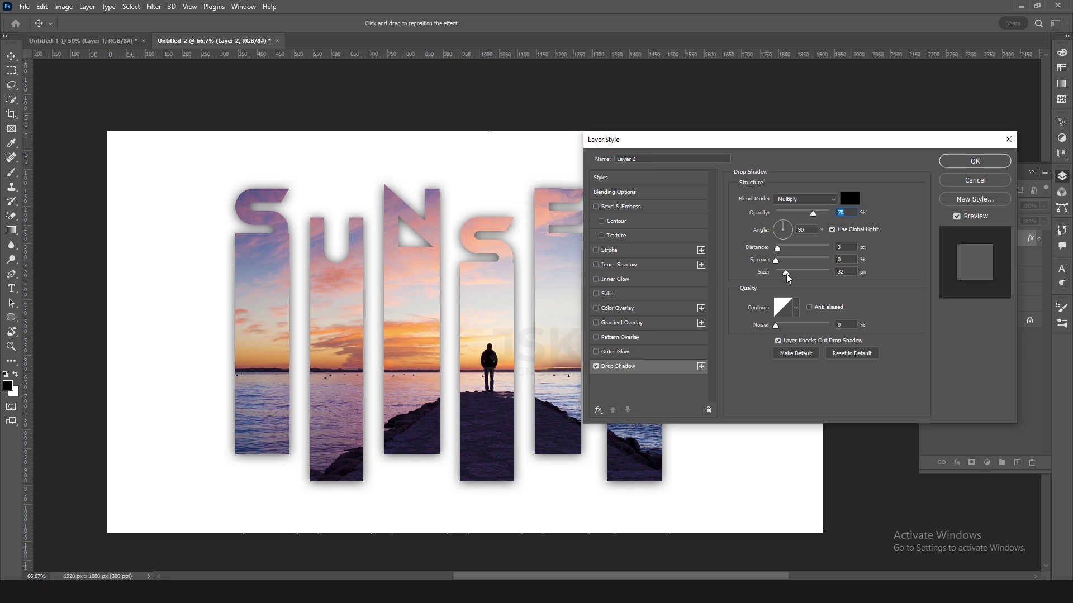
mouse_move(779, 249)
left_mouse_down()
mouse_move(785, 265)
mouse_move(777, 224)
left_mouse_up()
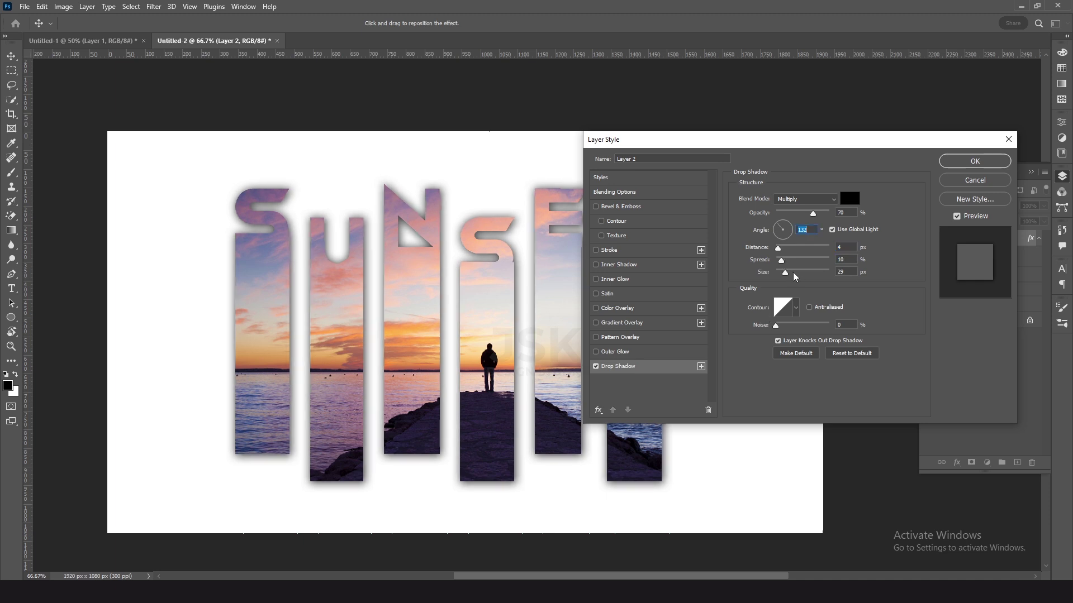
left_click_drag(811, 216, 802, 216)
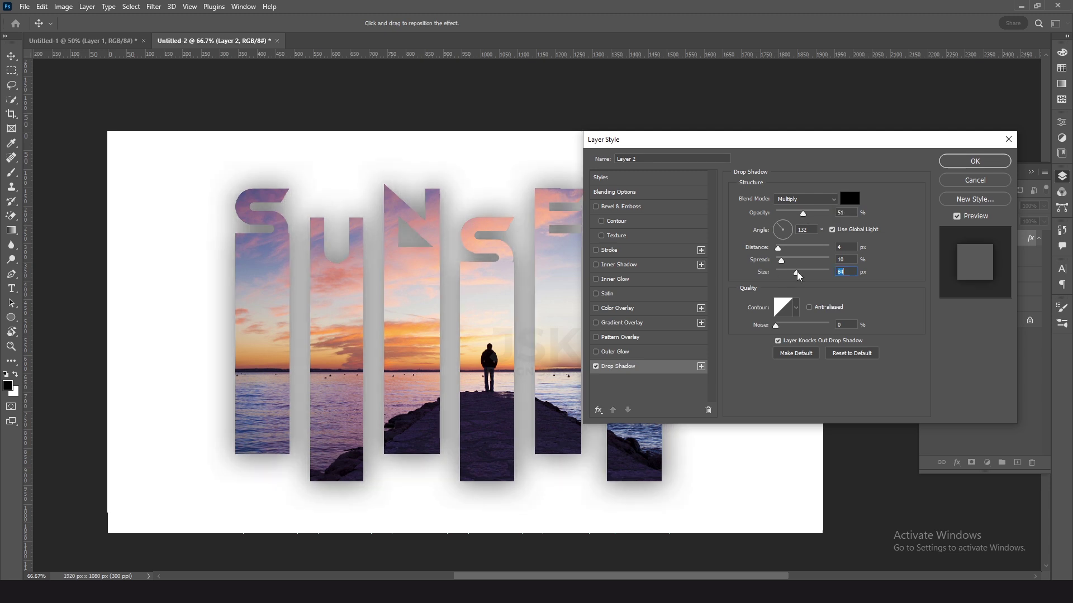
left_click_drag(782, 140, 820, 156)
left_click(1013, 177)
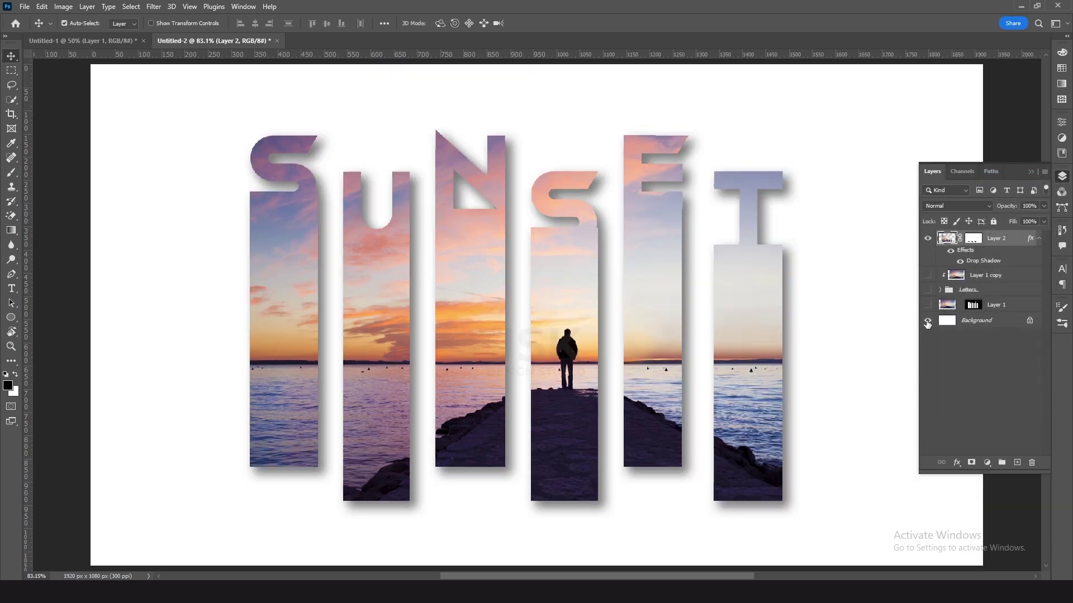